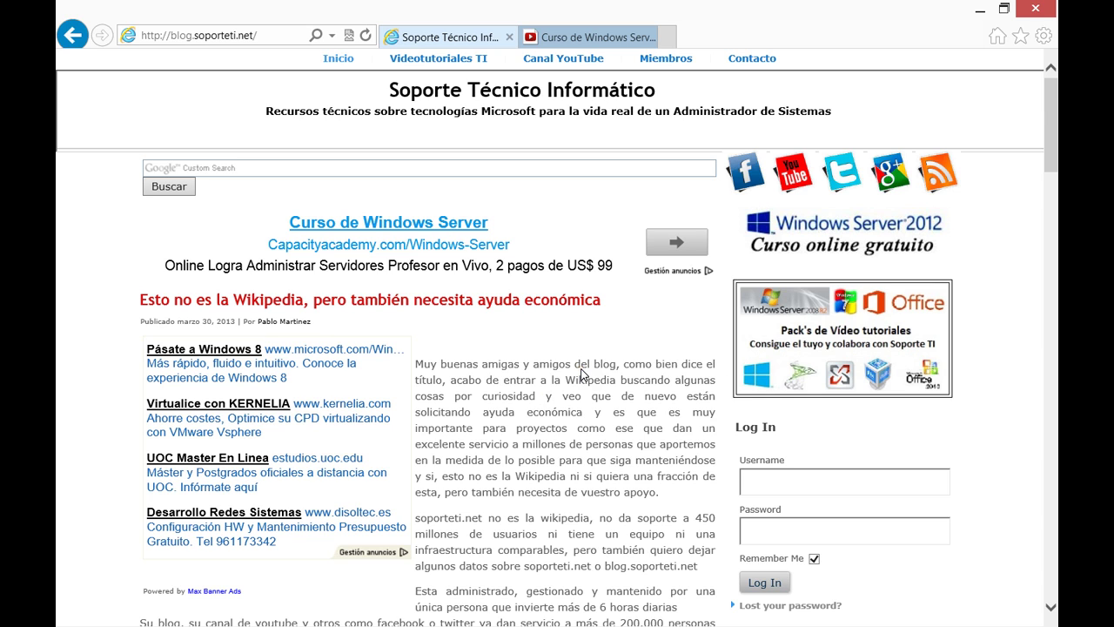
Visit the Curso de Windows Server video and blog pages, then minimize Internet Explorer to show Hyper-V Manager.
click(609, 39)
drag(982, 218, 984, 358)
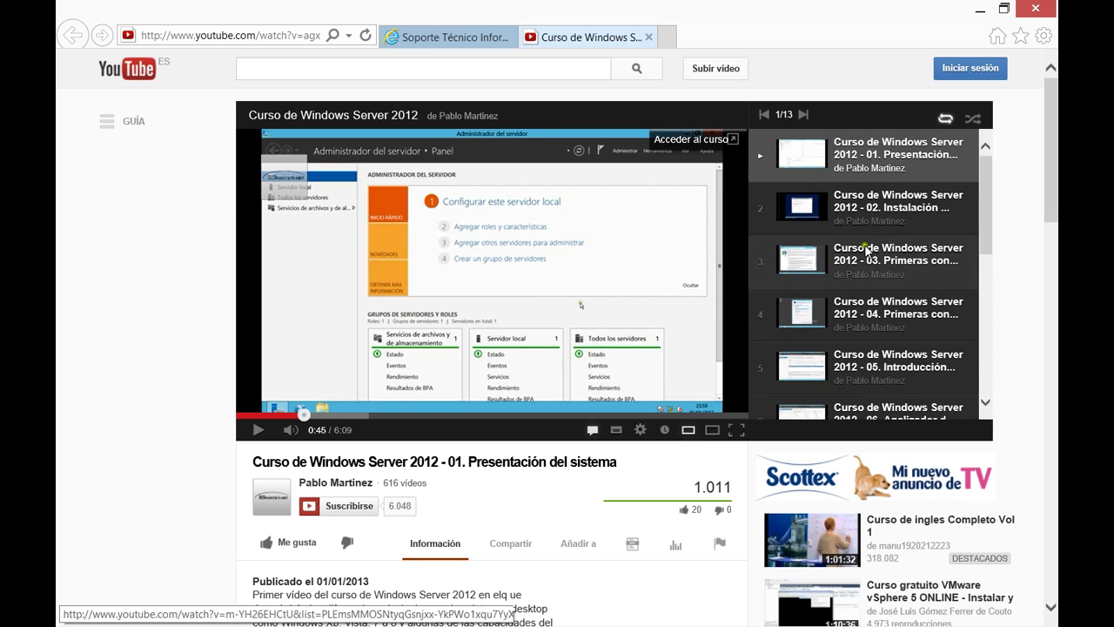
click(431, 37)
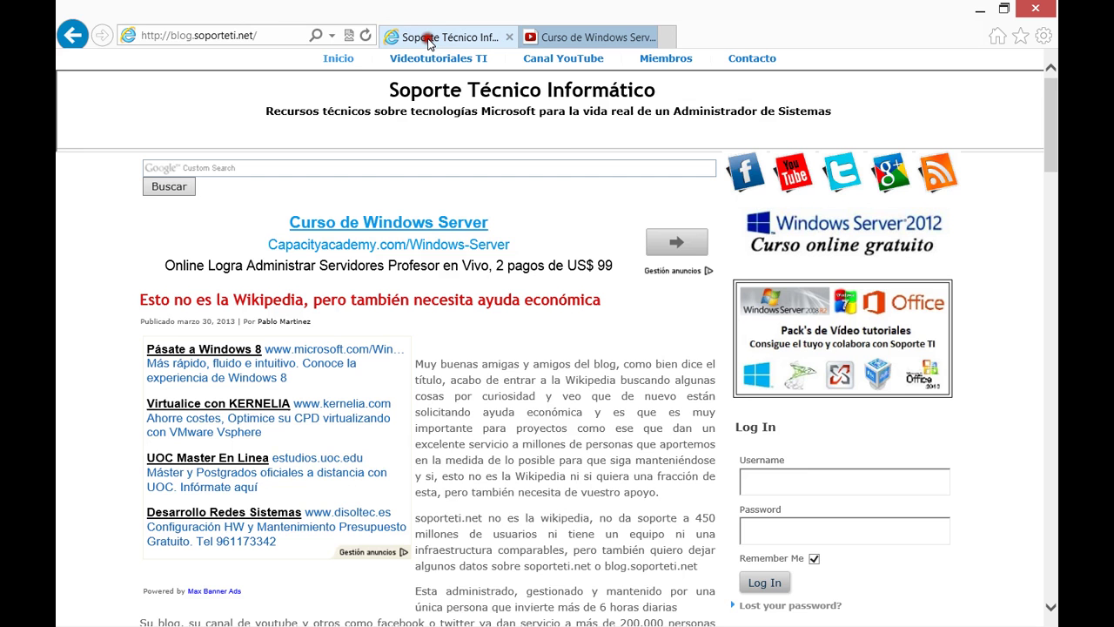
click(977, 11)
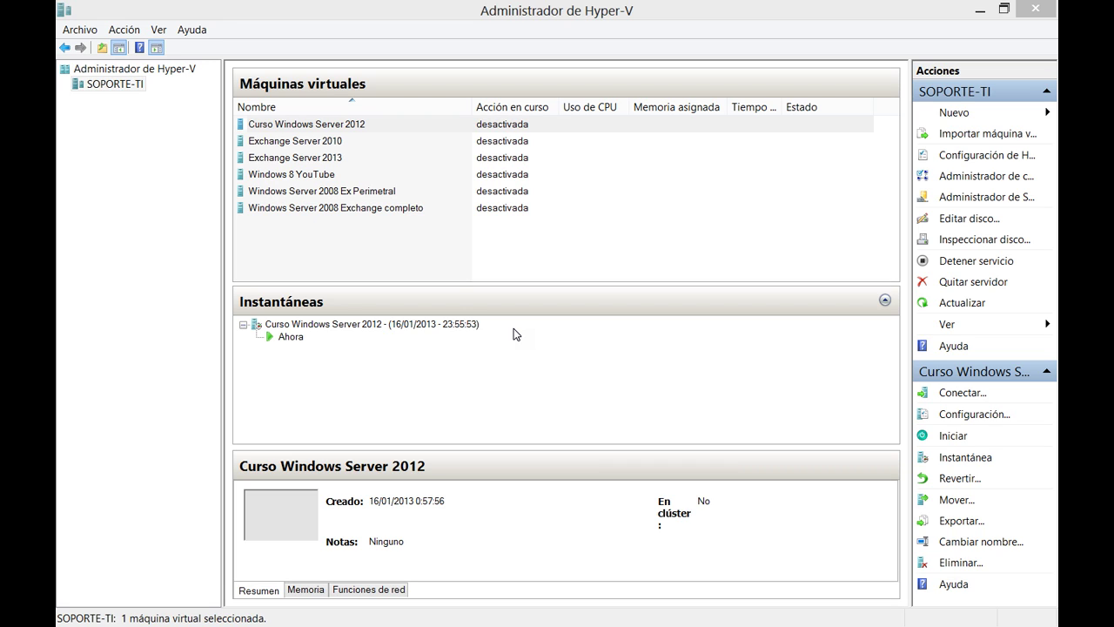
click(471, 268)
right_click(338, 129)
click(403, 160)
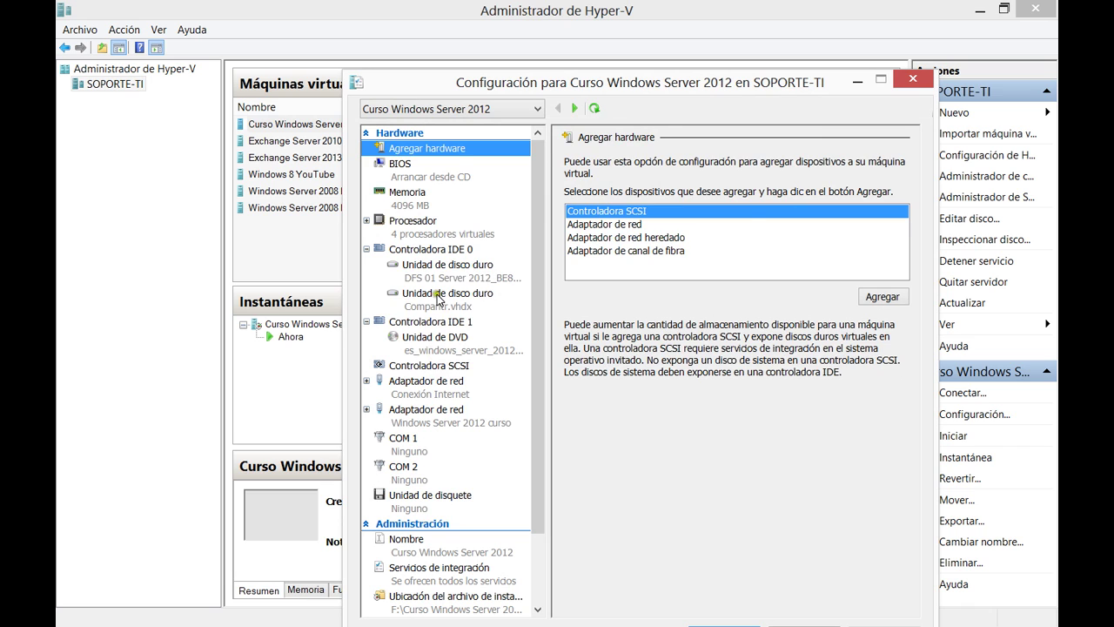
click(439, 297)
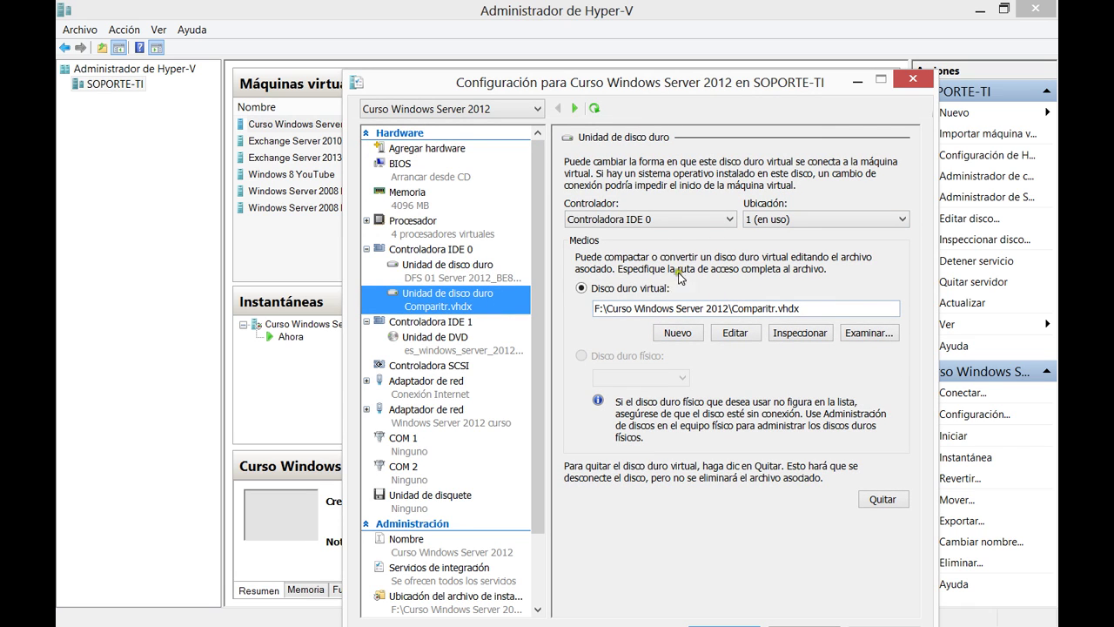
drag(604, 91, 518, 31)
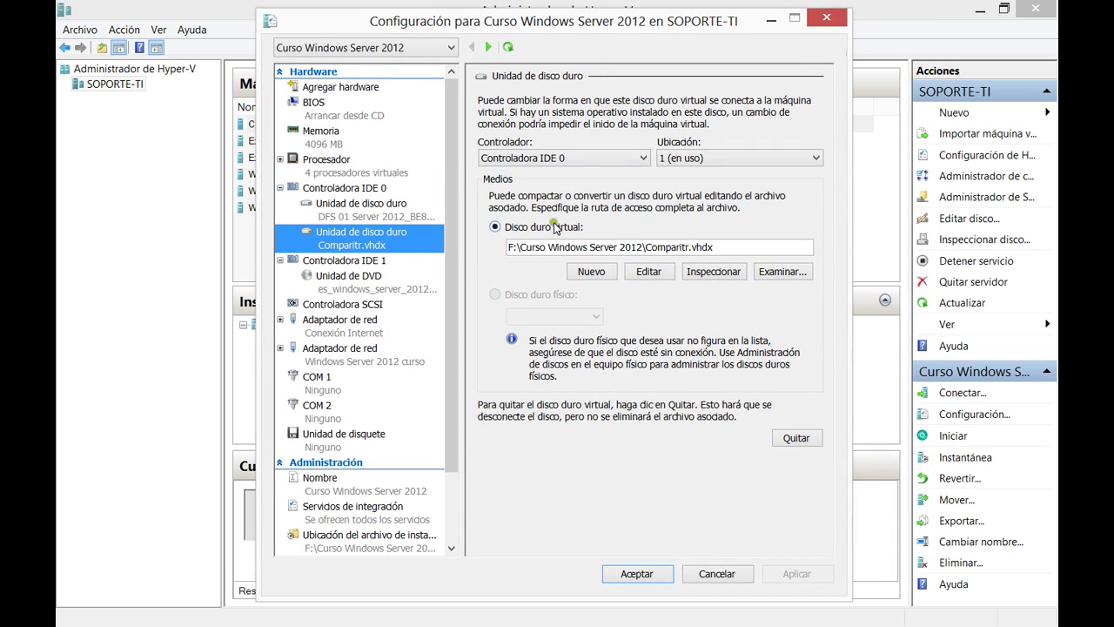
click(757, 248)
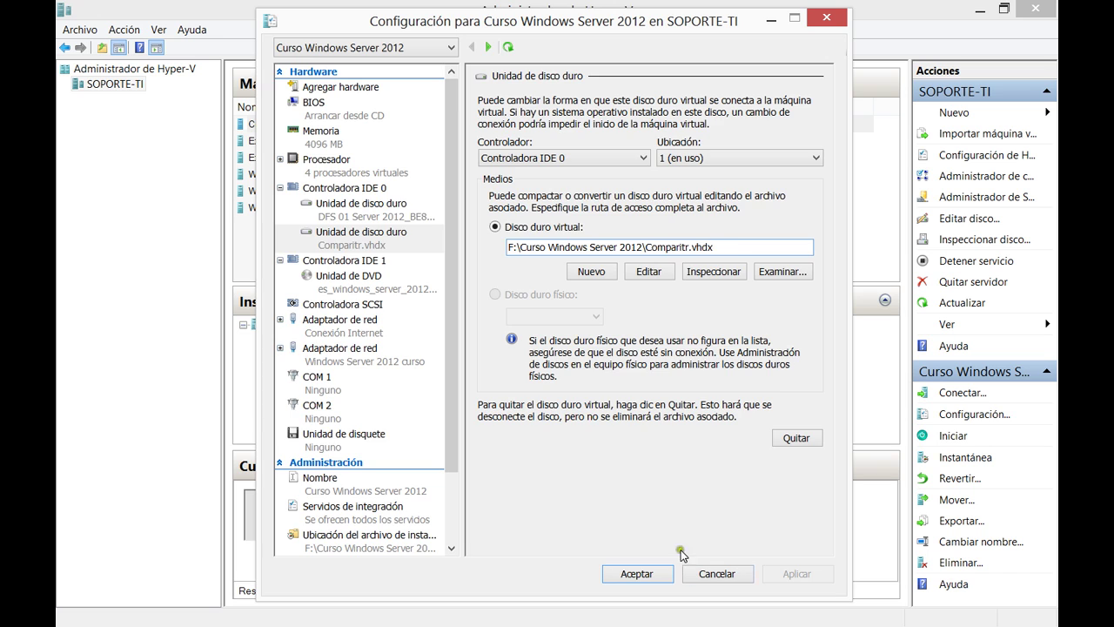
click(703, 572)
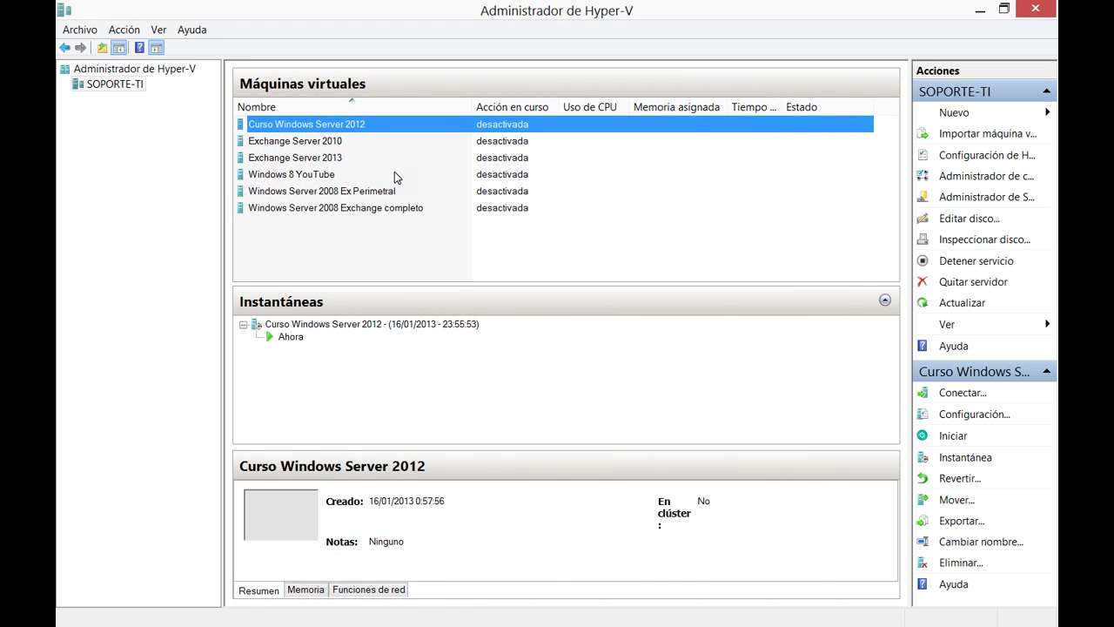
Start the Curso Windows Server 2012 virtual machine and connect to it.
click(949, 436)
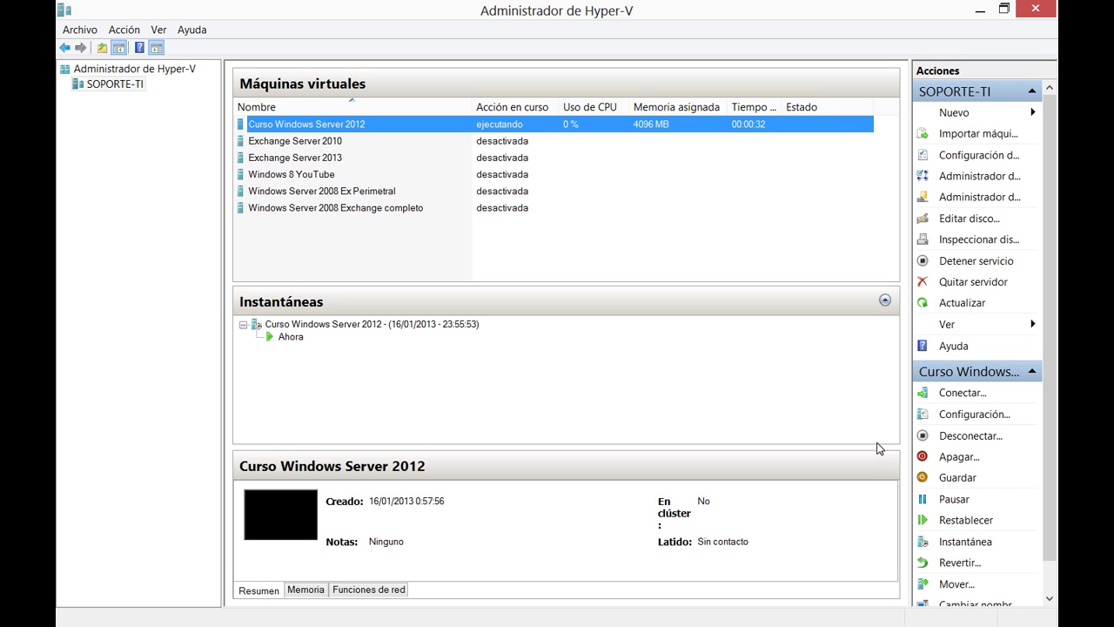
click(949, 392)
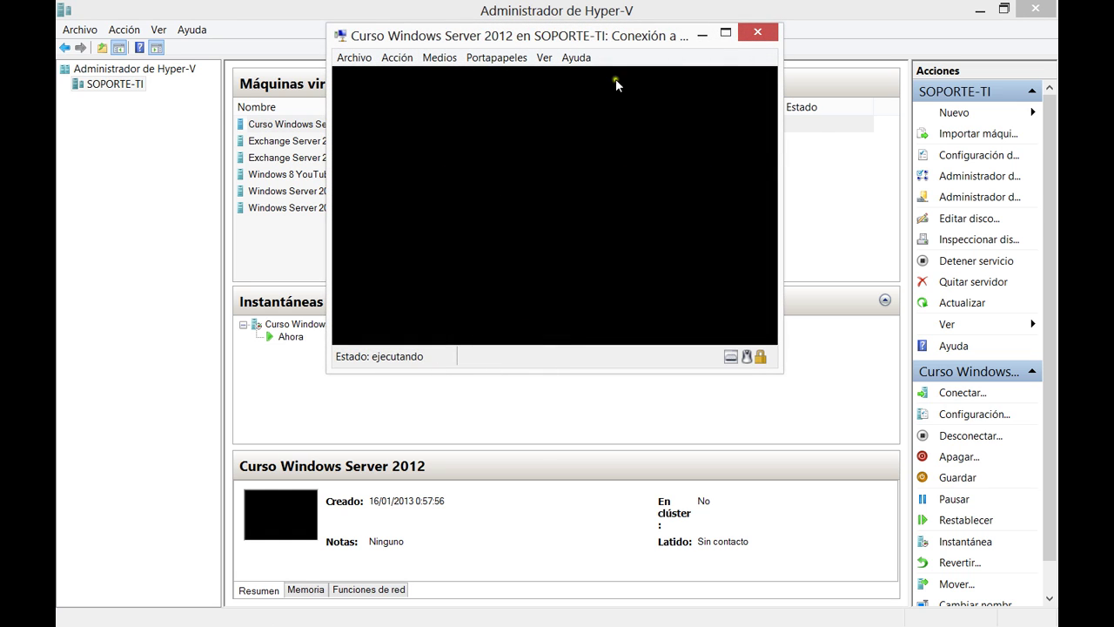
Switch the Curso Windows Server 2012 connection window to full screen.
double_click(610, 38)
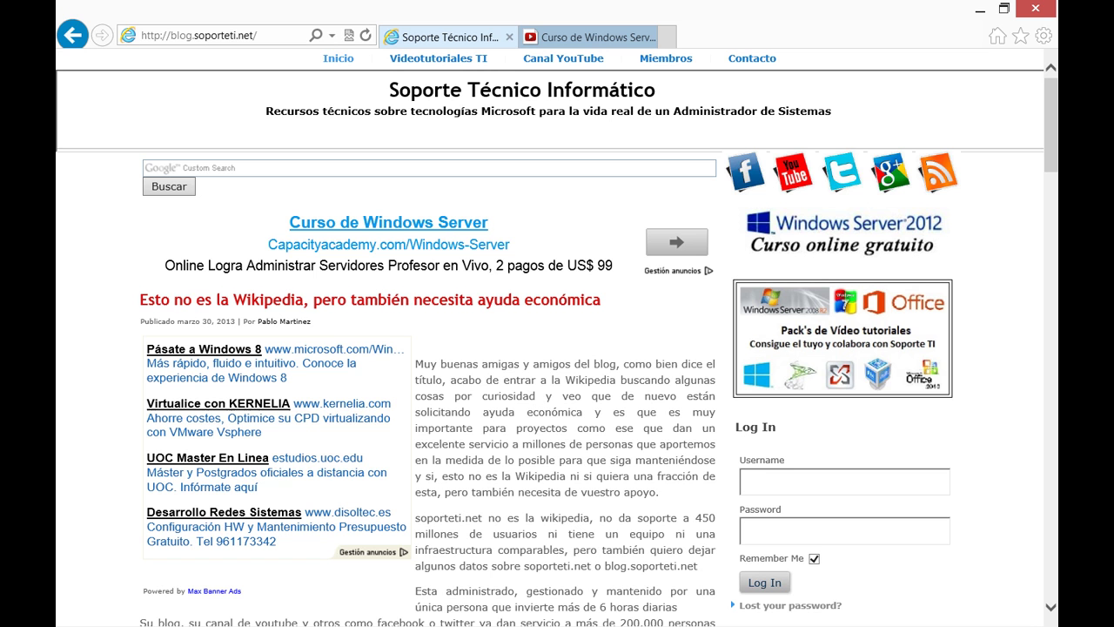
Browse the blog's Videotutoriales TI page, then go back to the virtual machine console.
click(412, 58)
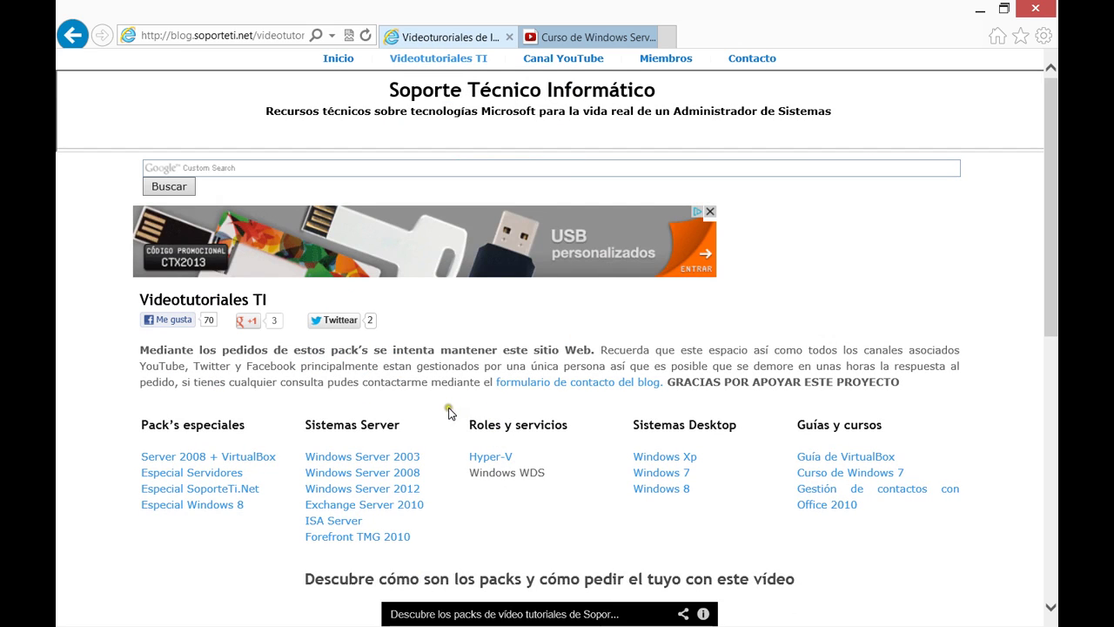
scroll(443, 411, down, 3)
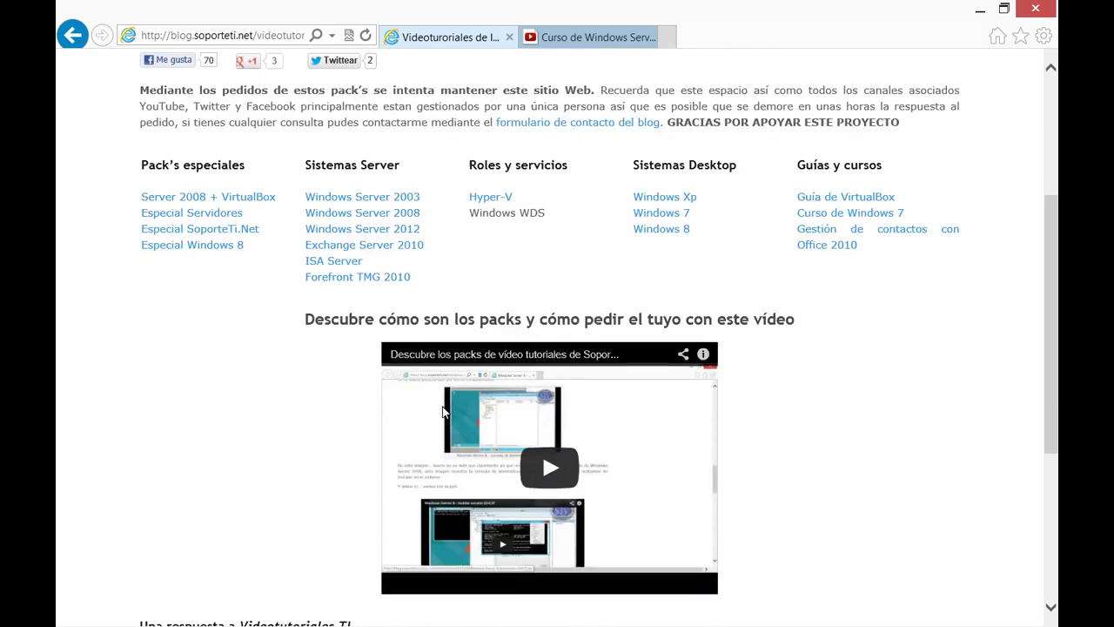
scroll(443, 411, down, 4)
scroll(443, 412, up, 1)
scroll(443, 412, up, 6)
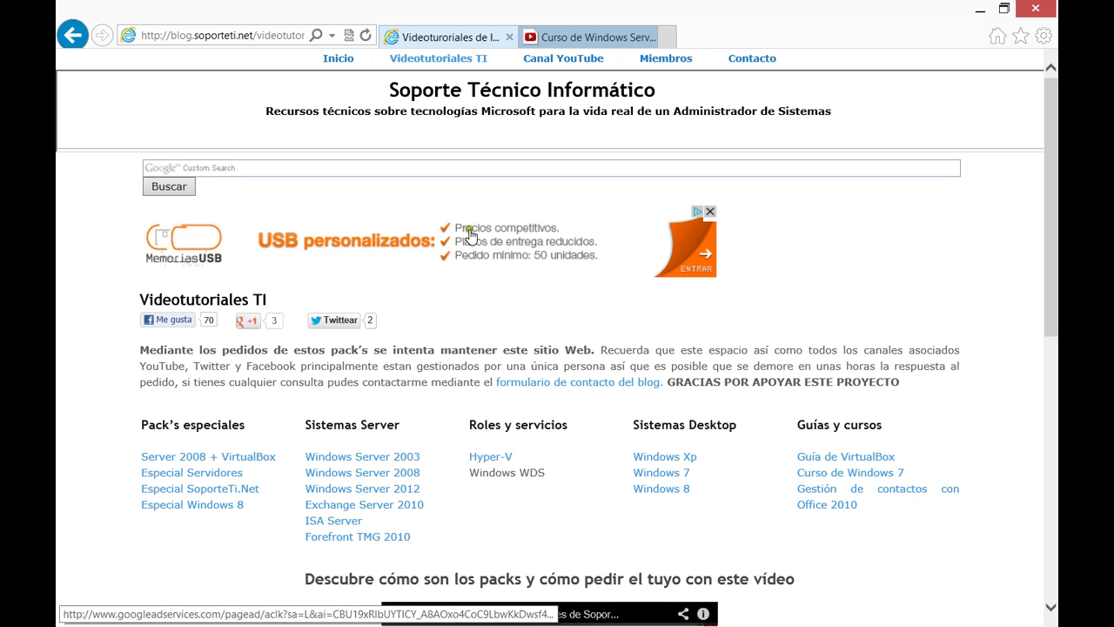
click(553, 37)
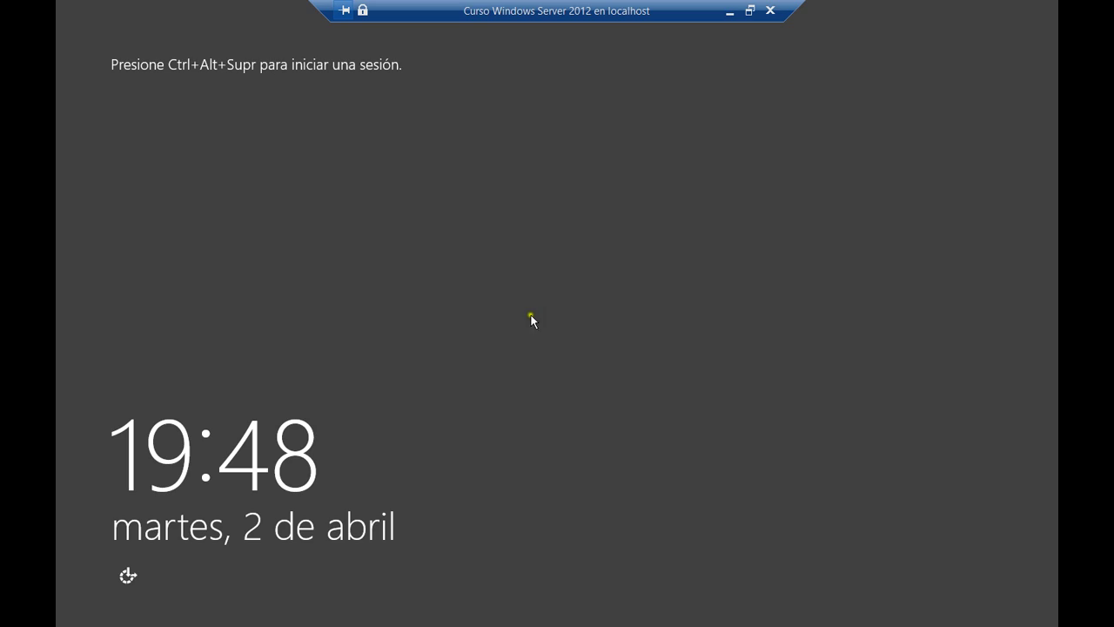
Sign in to the server as Administrador with the account password.
key(ctrl+alt+End)
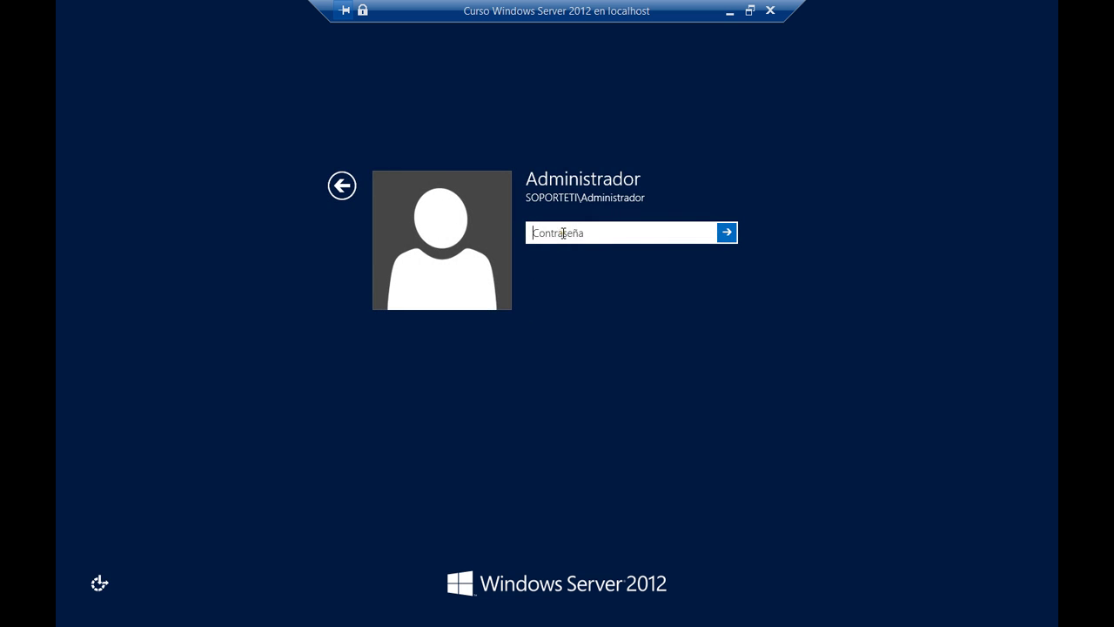
text(Pa$$w0rd)
key(Return)
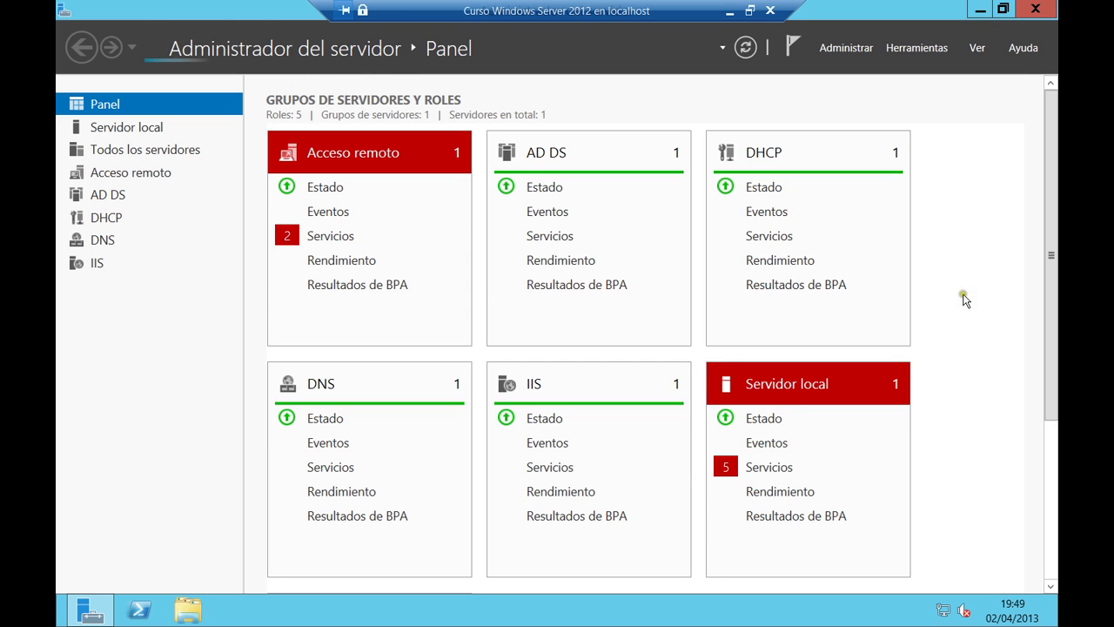
Scroll the Server Manager dashboard to review its six role tiles, including file and storage services.
scroll(957, 294, down, 1)
scroll(957, 294, up, 1)
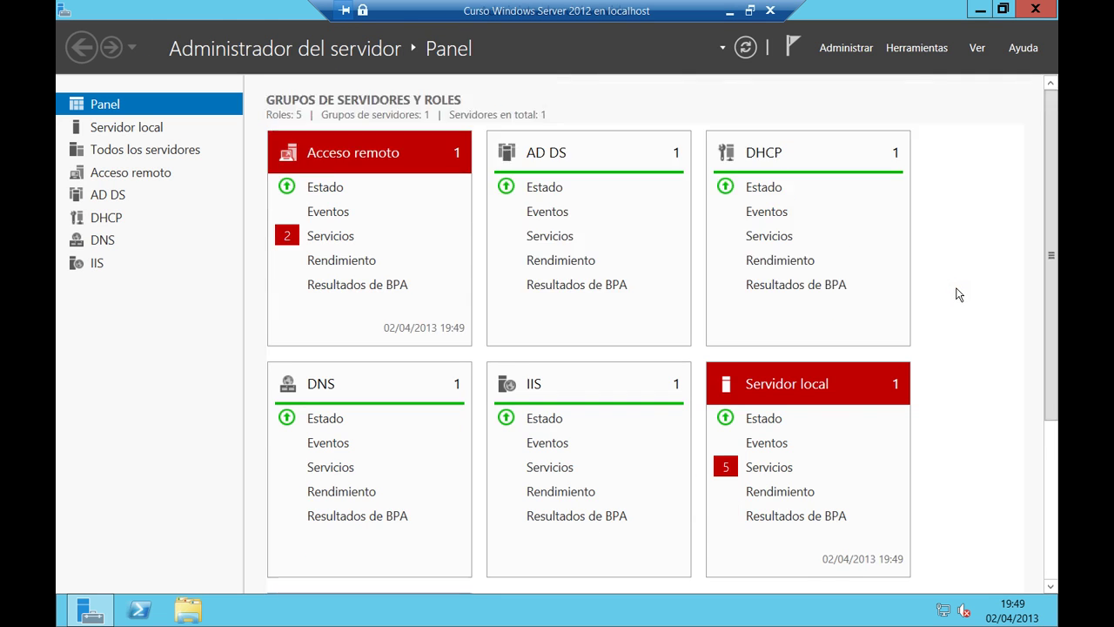
scroll(957, 294, down, 2)
scroll(956, 294, down, 2)
scroll(955, 295, up, 3)
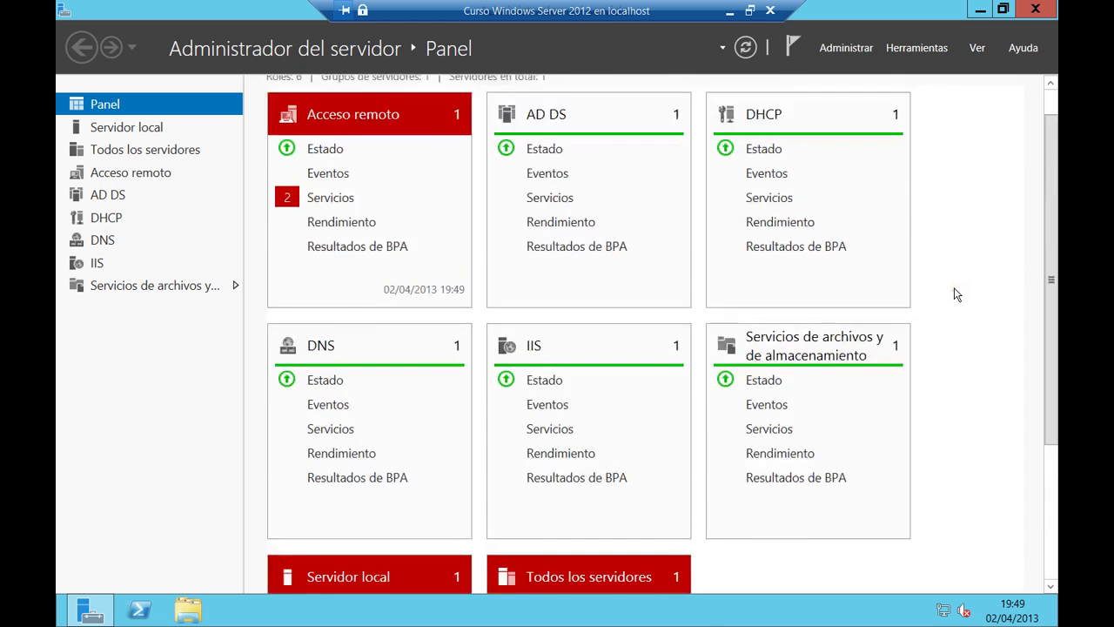
scroll(955, 294, down, 2)
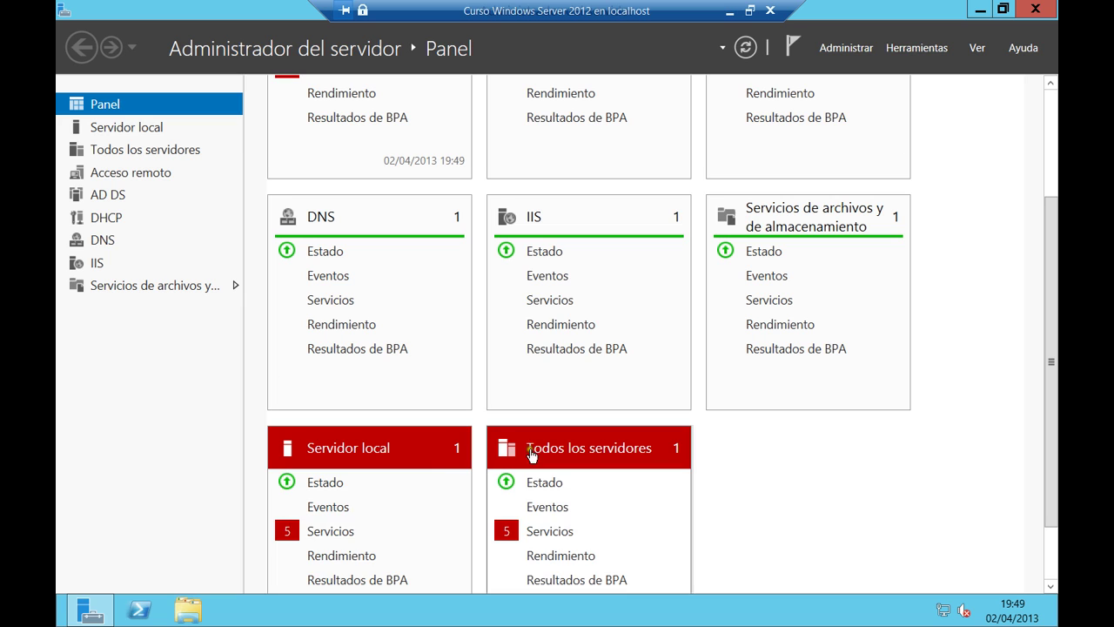
scroll(500, 403, up, 2)
scroll(501, 403, up, 1)
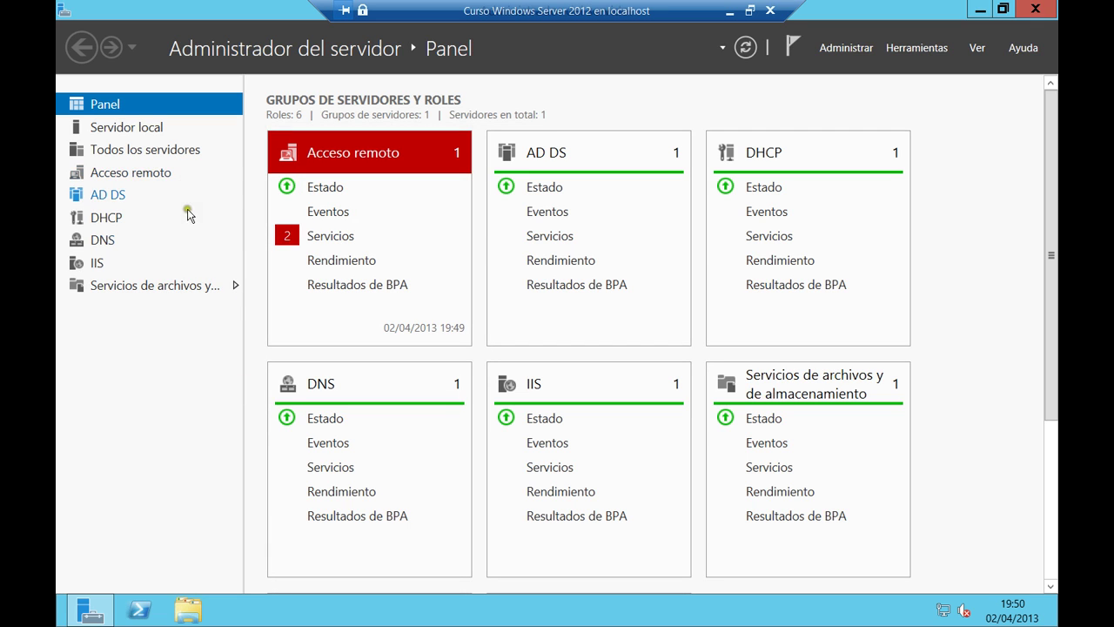
Open File and Storage Services > Disks and select the 10,0 GB disk to check its volumes.
click(174, 286)
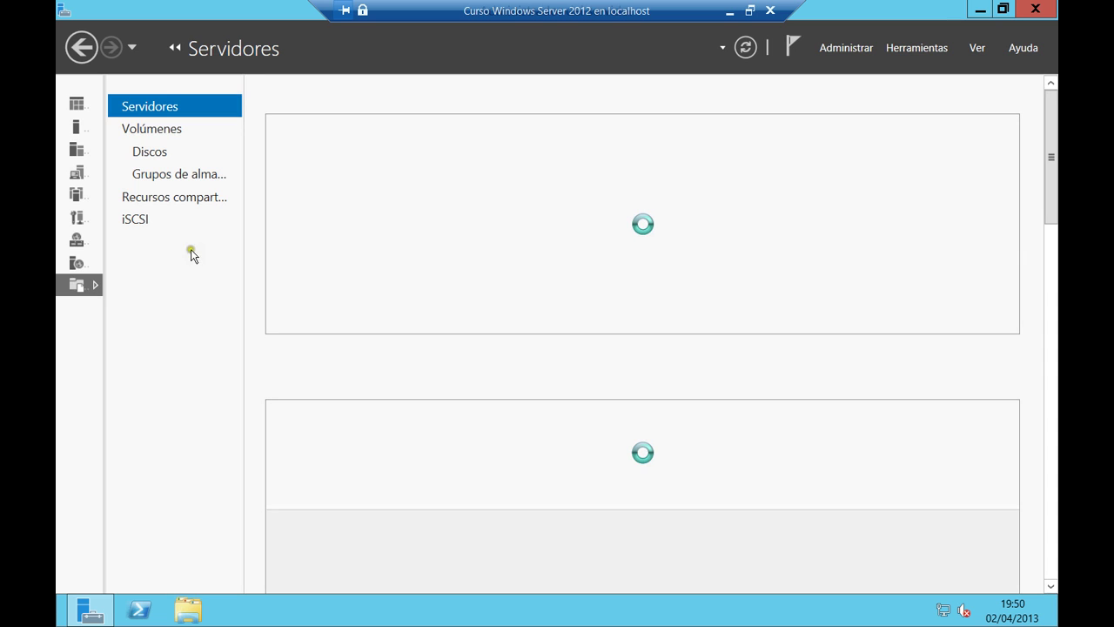
click(159, 154)
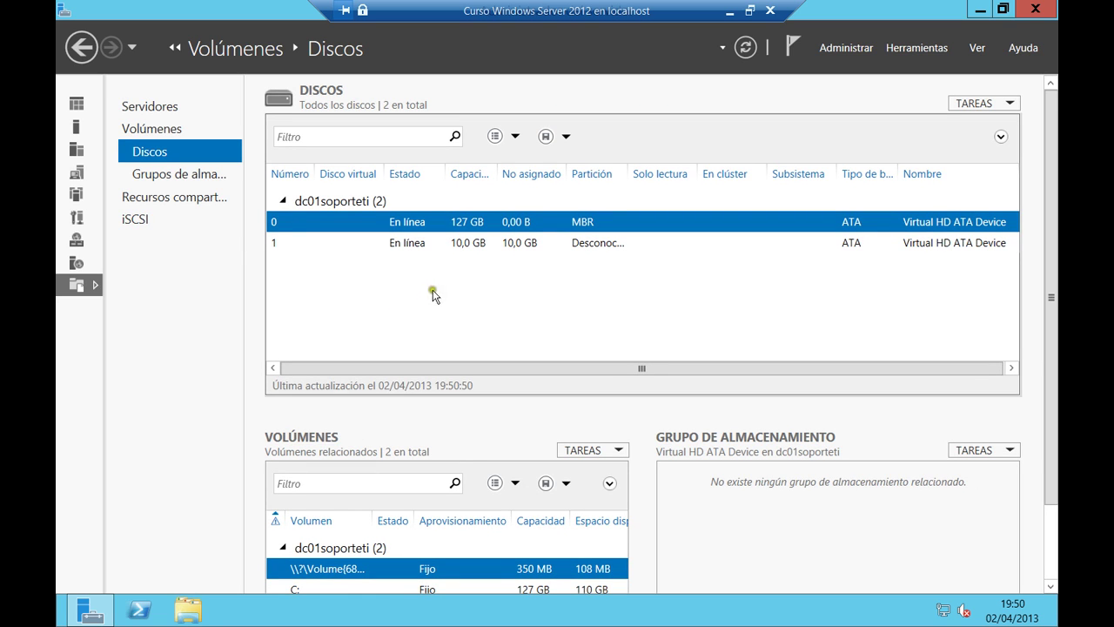
click(330, 239)
click(331, 230)
click(331, 240)
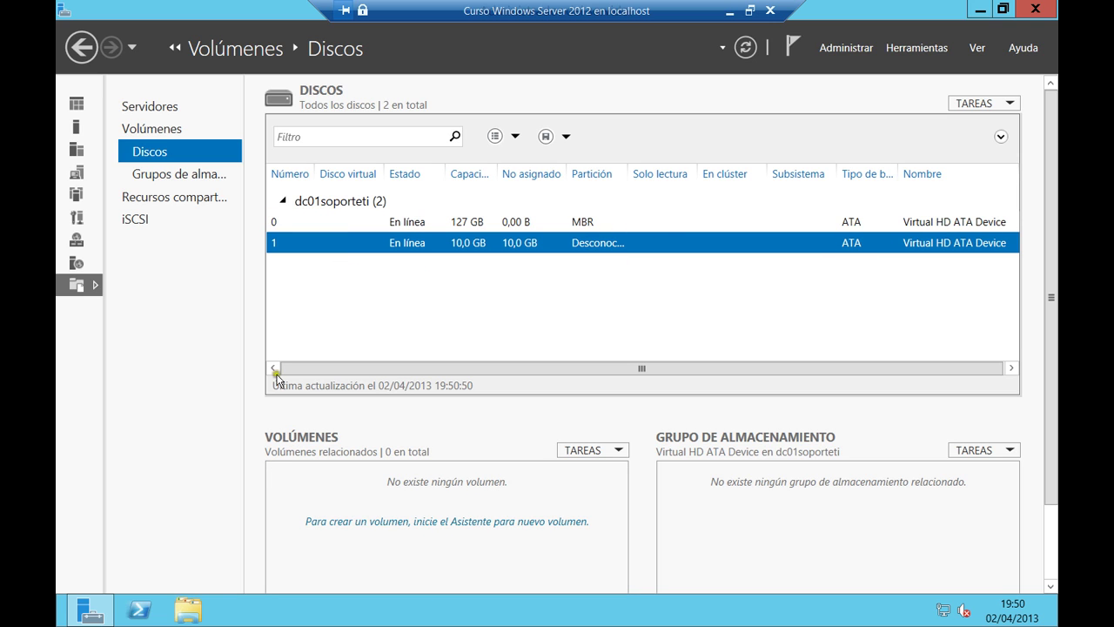
Check in a maximized Explorer's Equipo view that only drives C:, A: and D: exist, then return to Server Manager.
key(super+e)
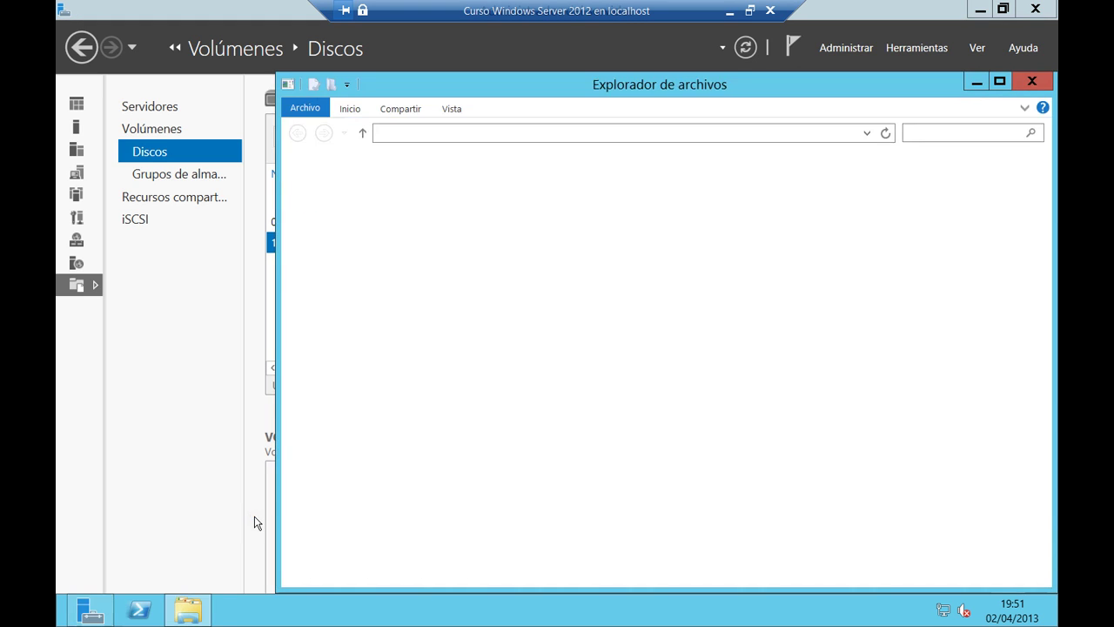
double_click(547, 102)
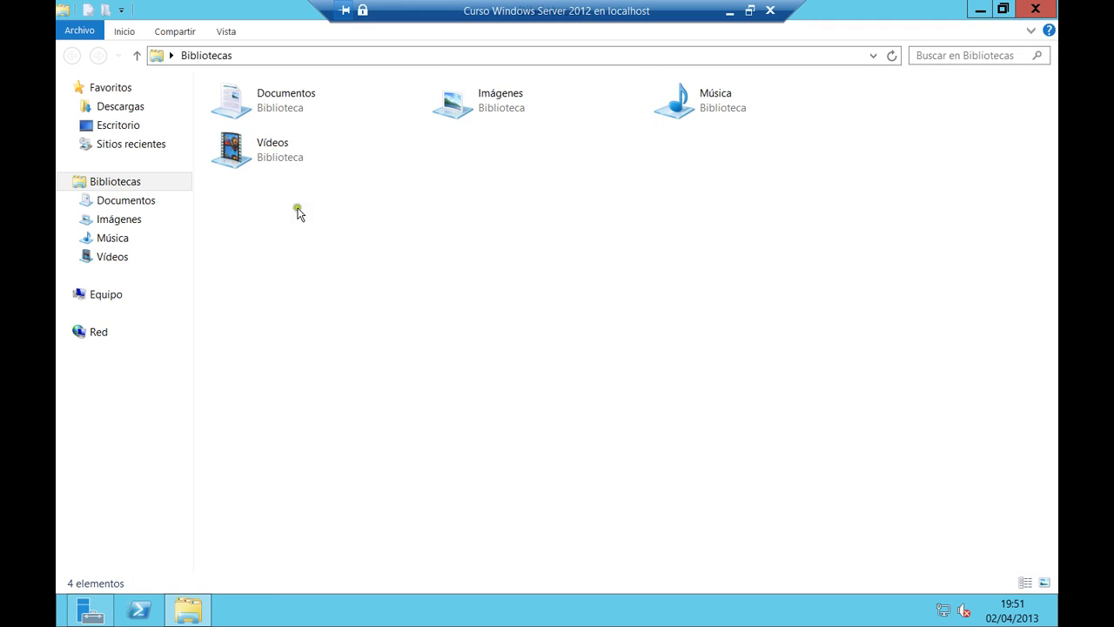
click(109, 294)
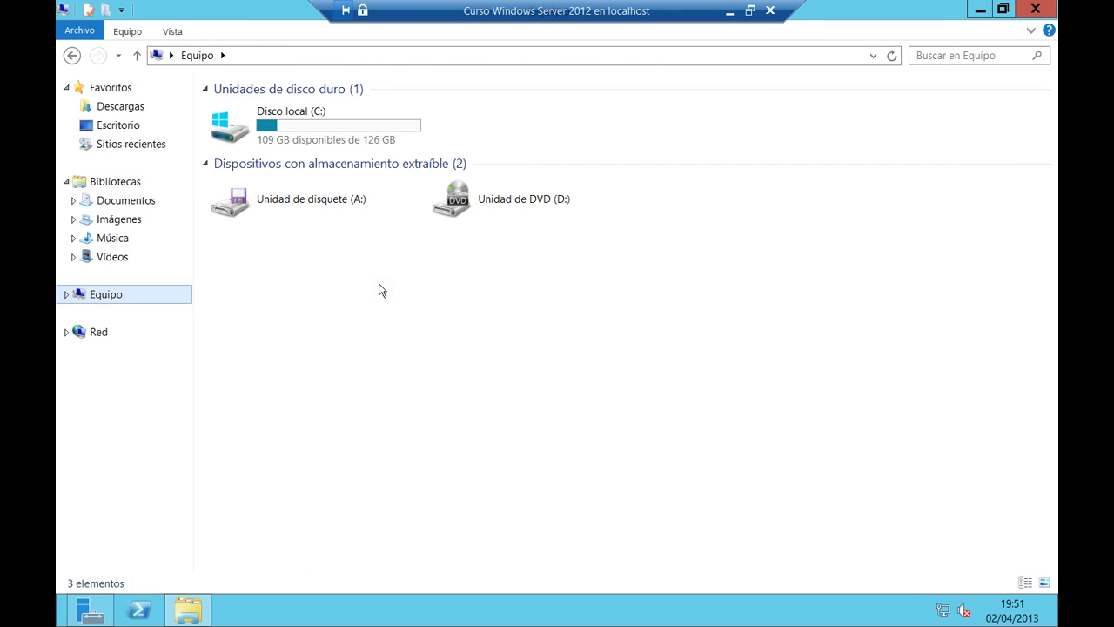
click(96, 611)
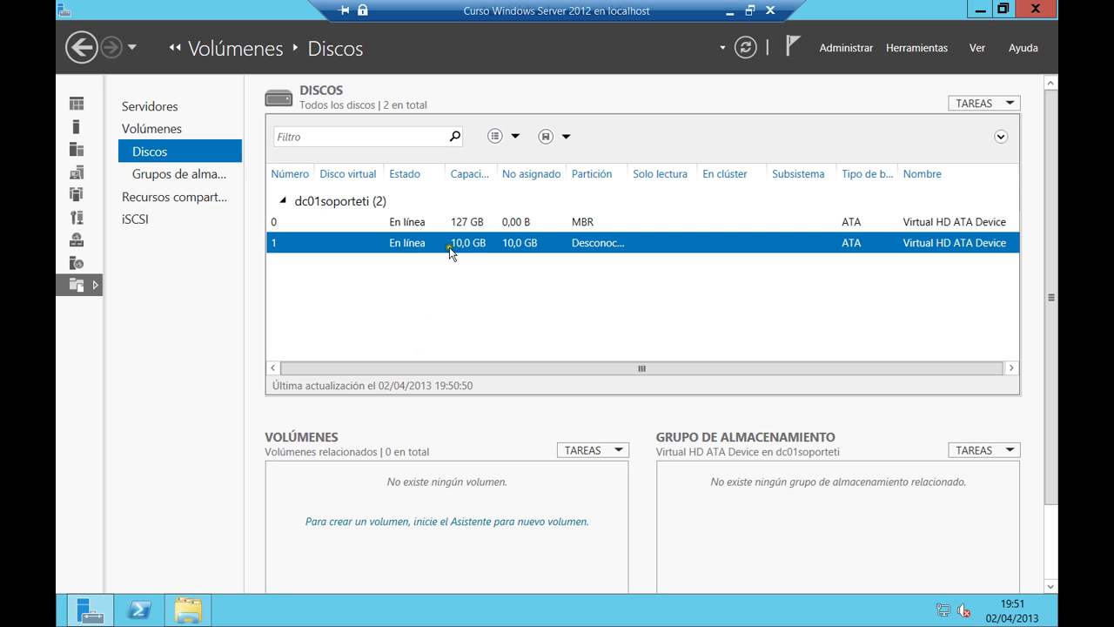
Autofit the Partición column to show Desconocido, then start Nuevo volumen on the 10 GB disk.
double_click(627, 173)
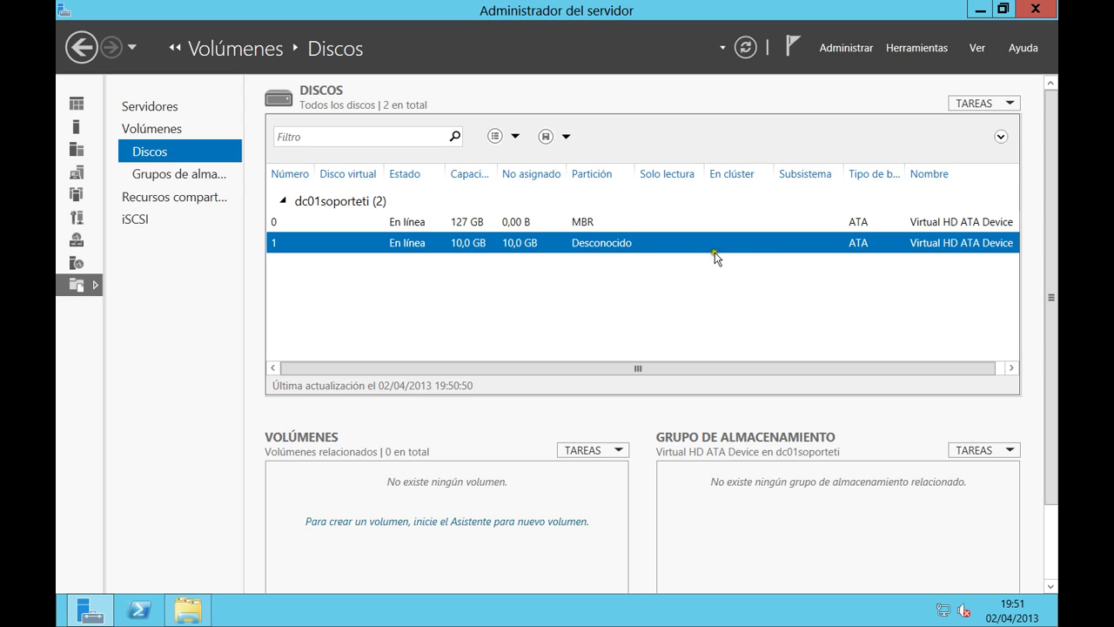
right_click(307, 247)
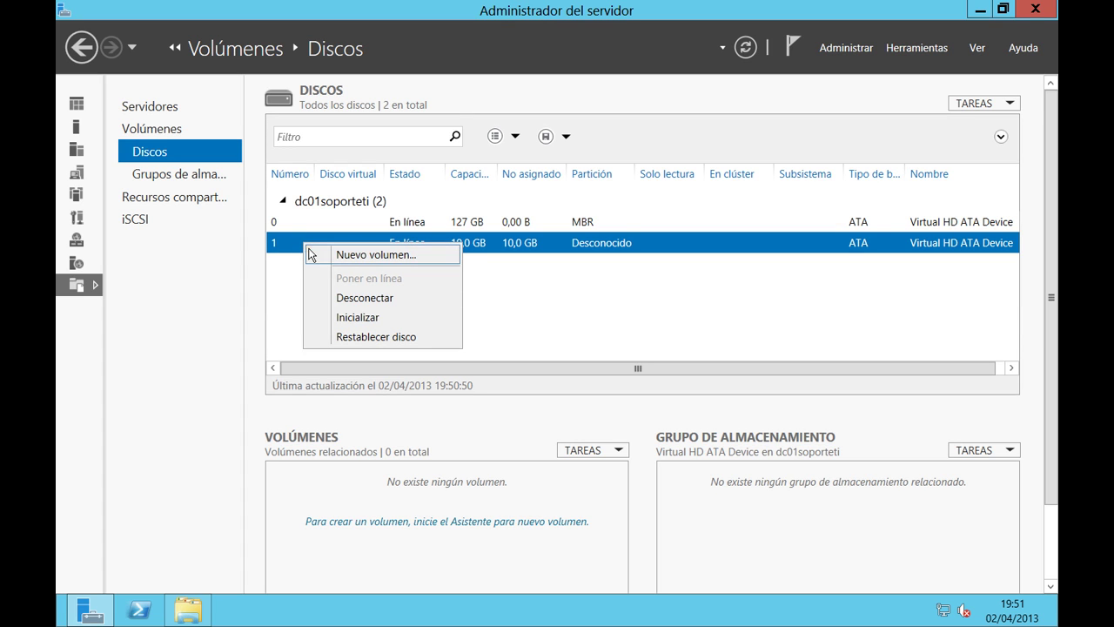
click(373, 260)
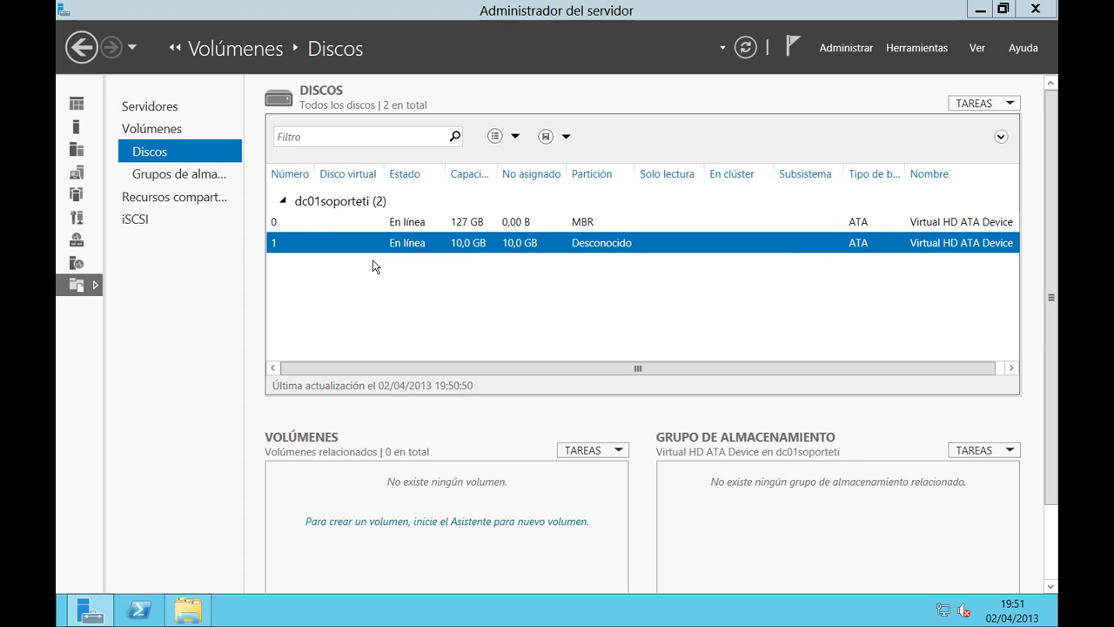
Initialise the 10 GB disk as GPT, keep the 9,97 GB size, and choose mounting in a folder.
drag(455, 121, 443, 98)
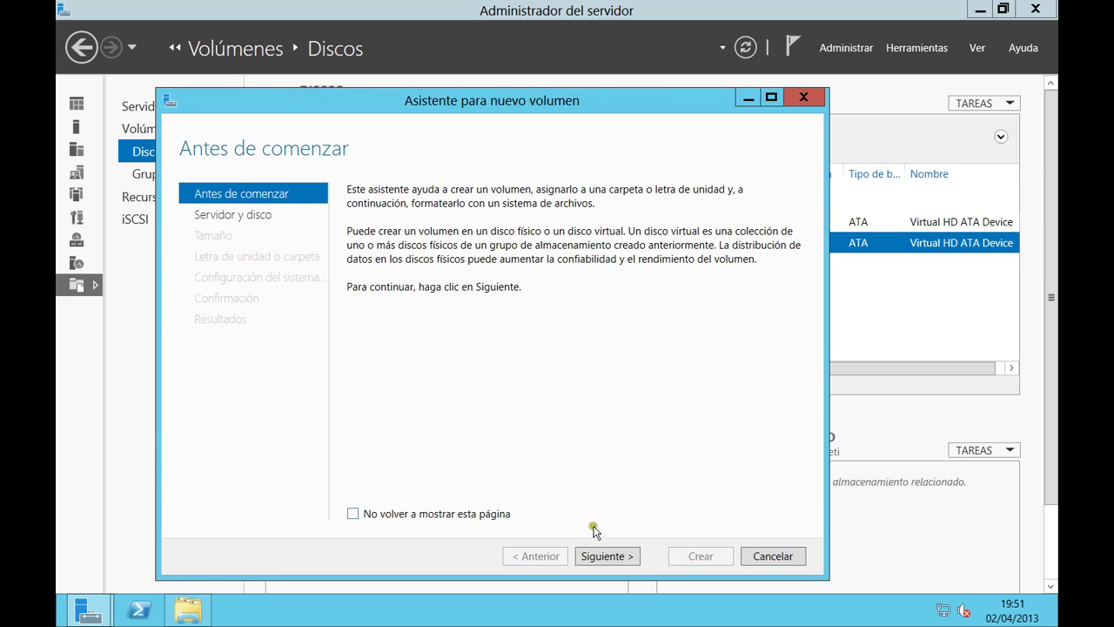
click(588, 559)
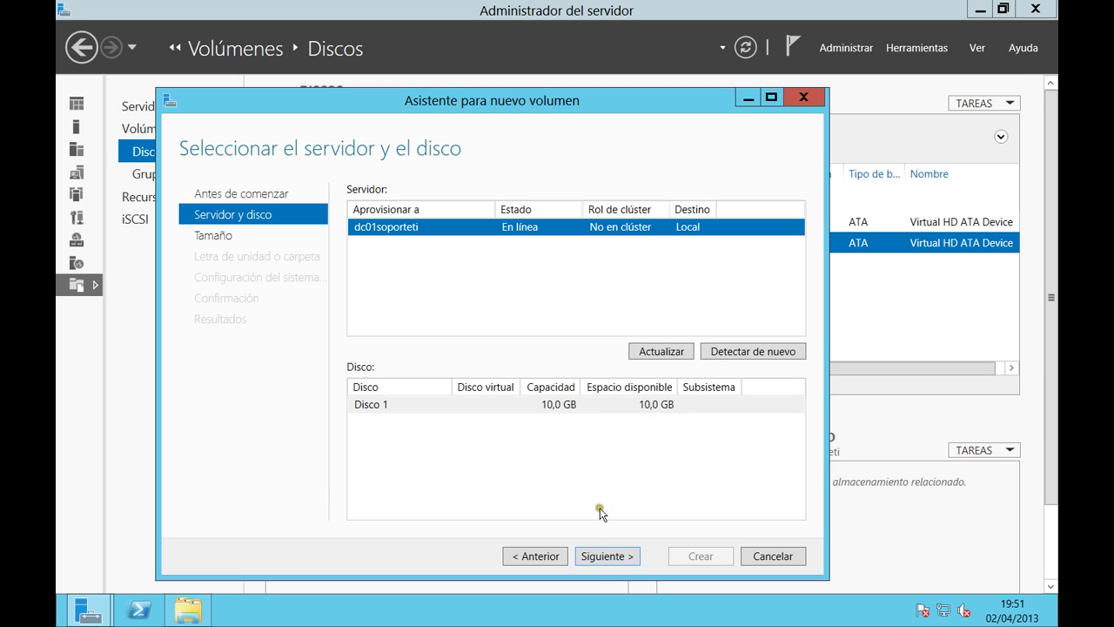
click(602, 556)
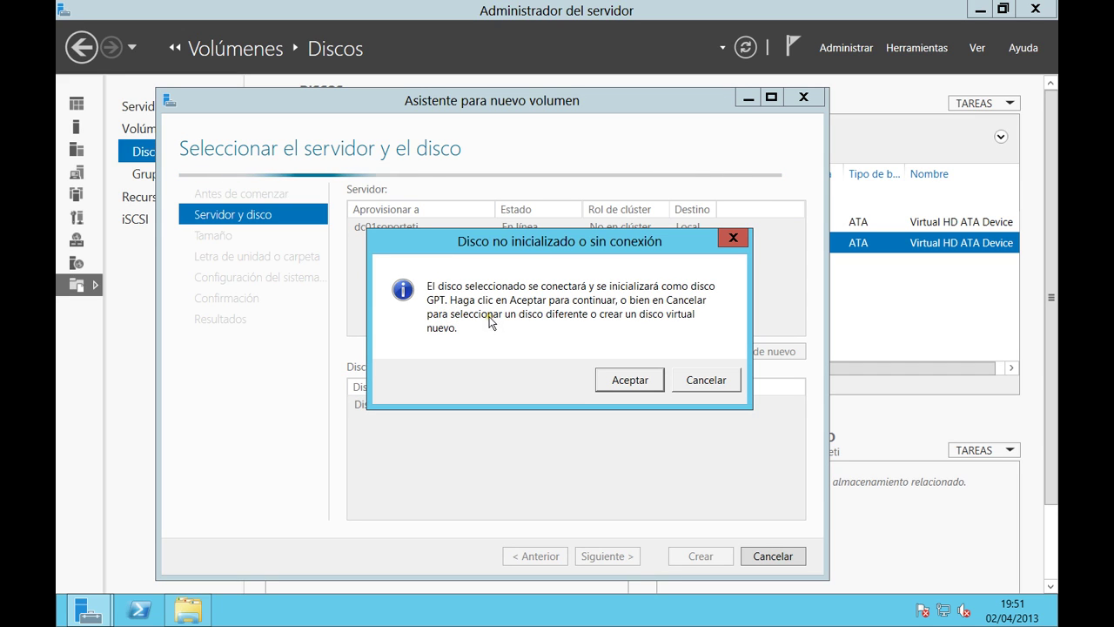
click(620, 378)
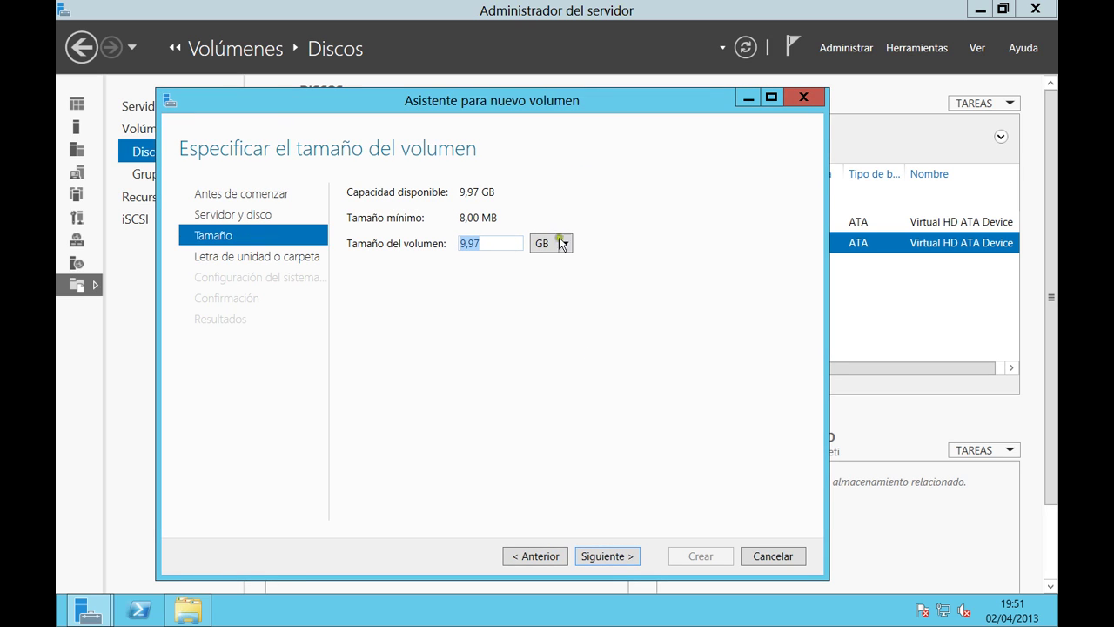
click(600, 557)
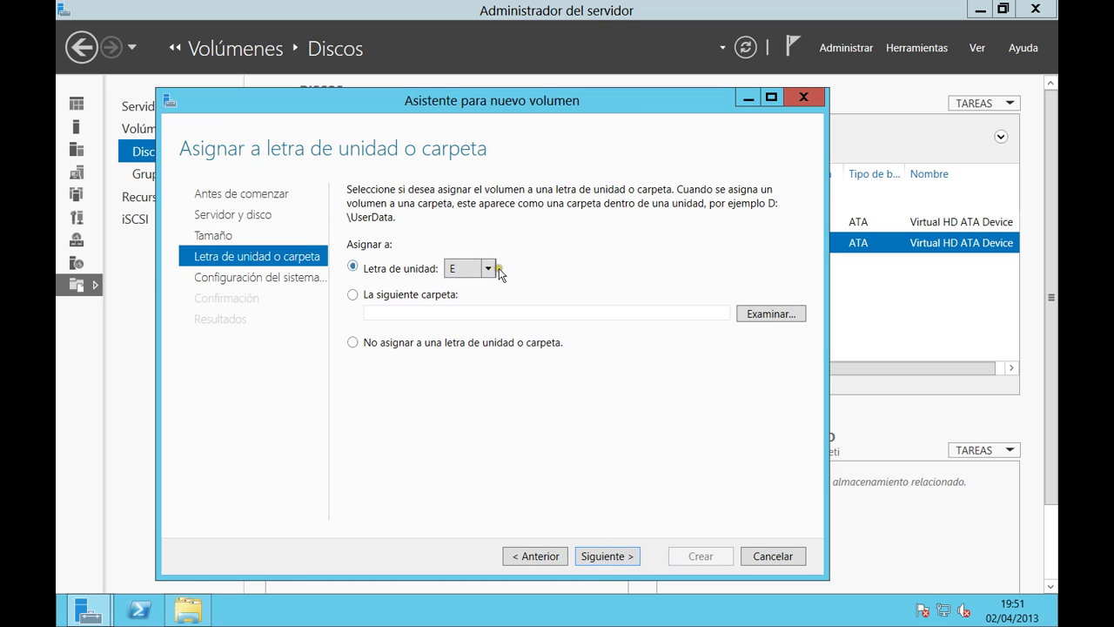
click(430, 294)
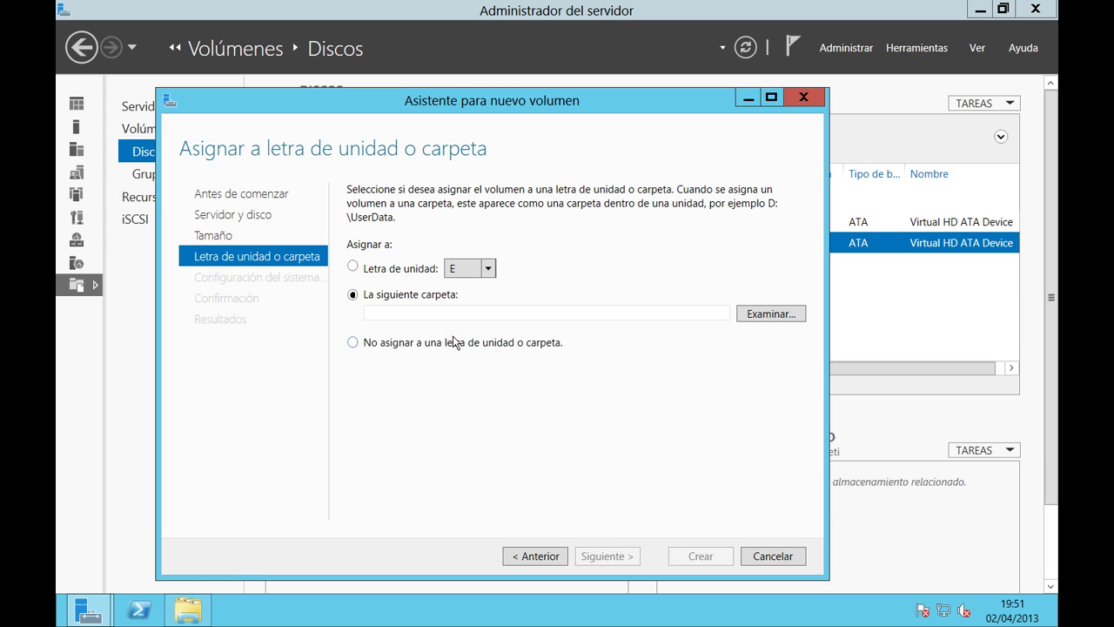
click(195, 609)
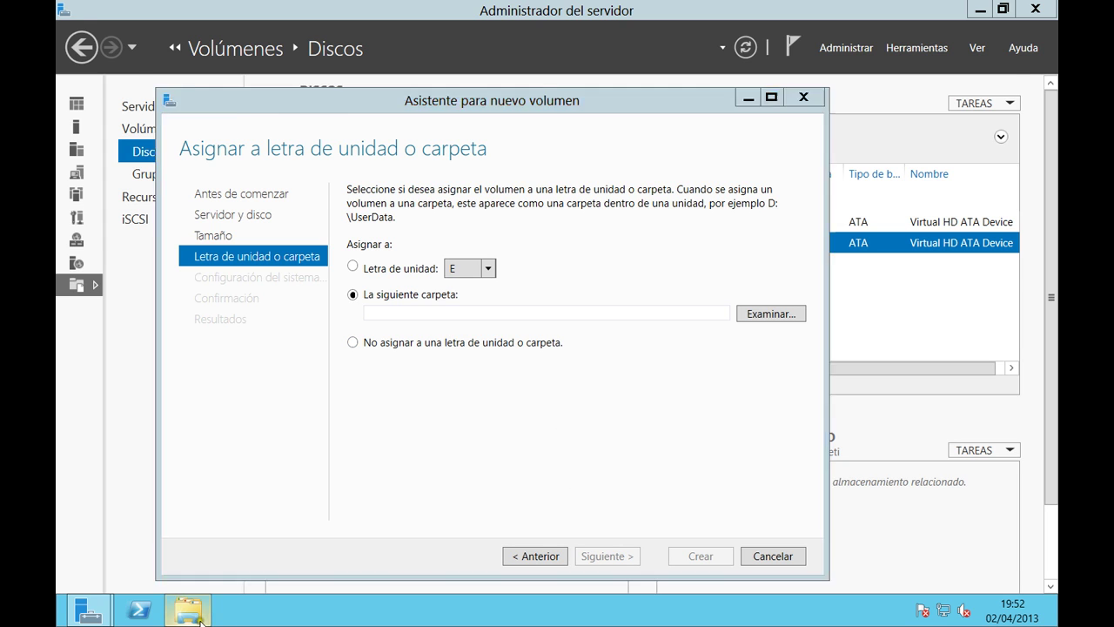
Create a new folder named 'Datos' on Disco local (C:).
double_click(277, 133)
right_click(301, 329)
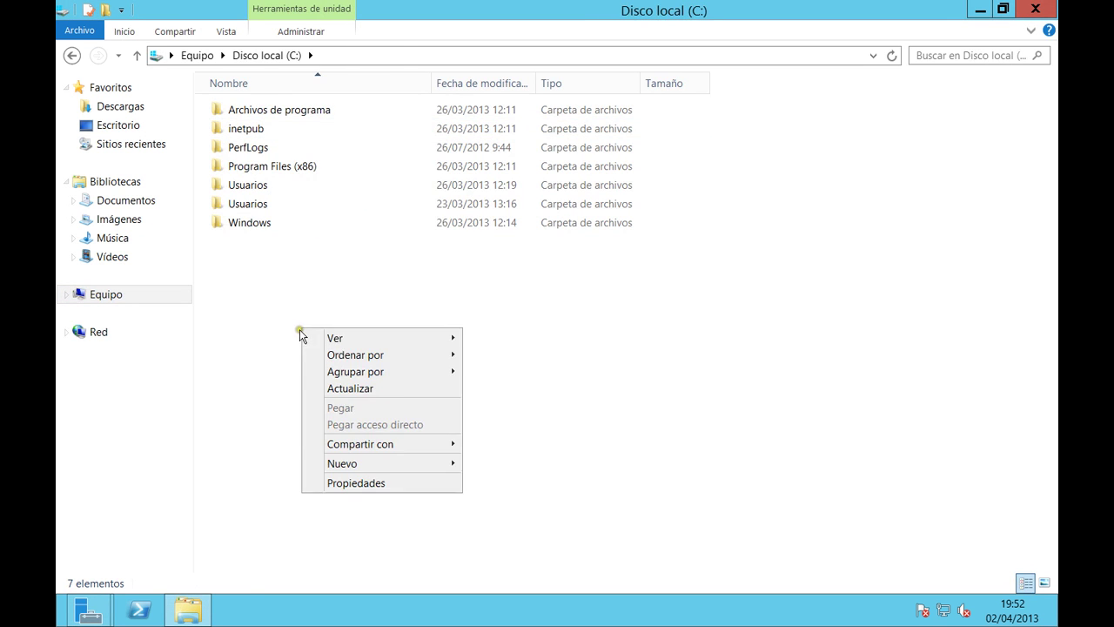
mouse_move(373, 464)
click(508, 465)
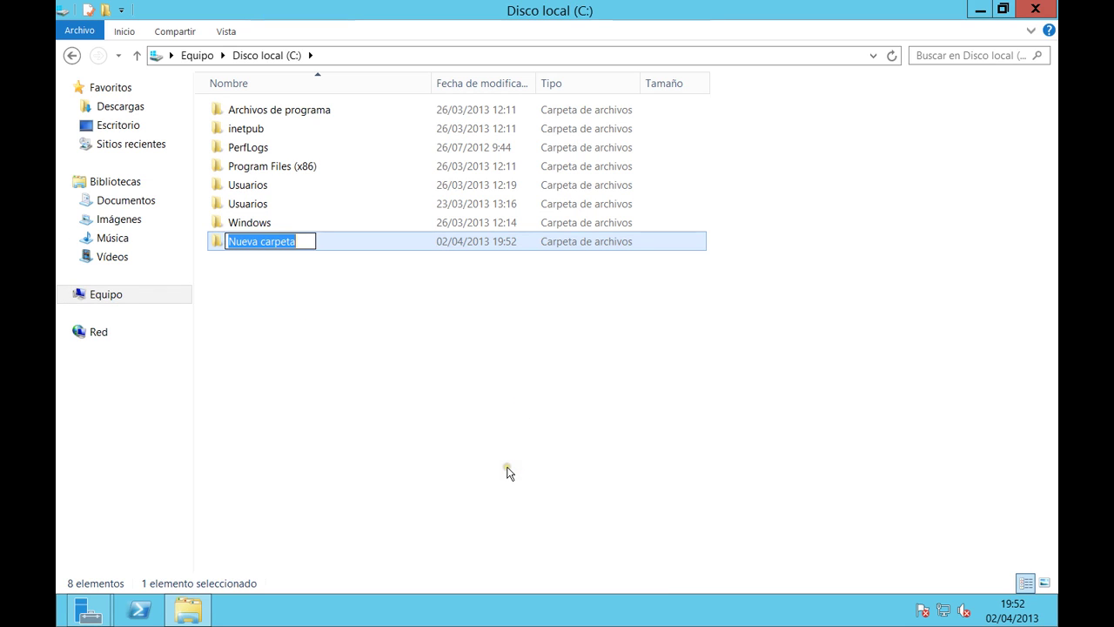
text(Datos)
key(BackSpace)
key(BackSpace)
text(os)
key(Return)
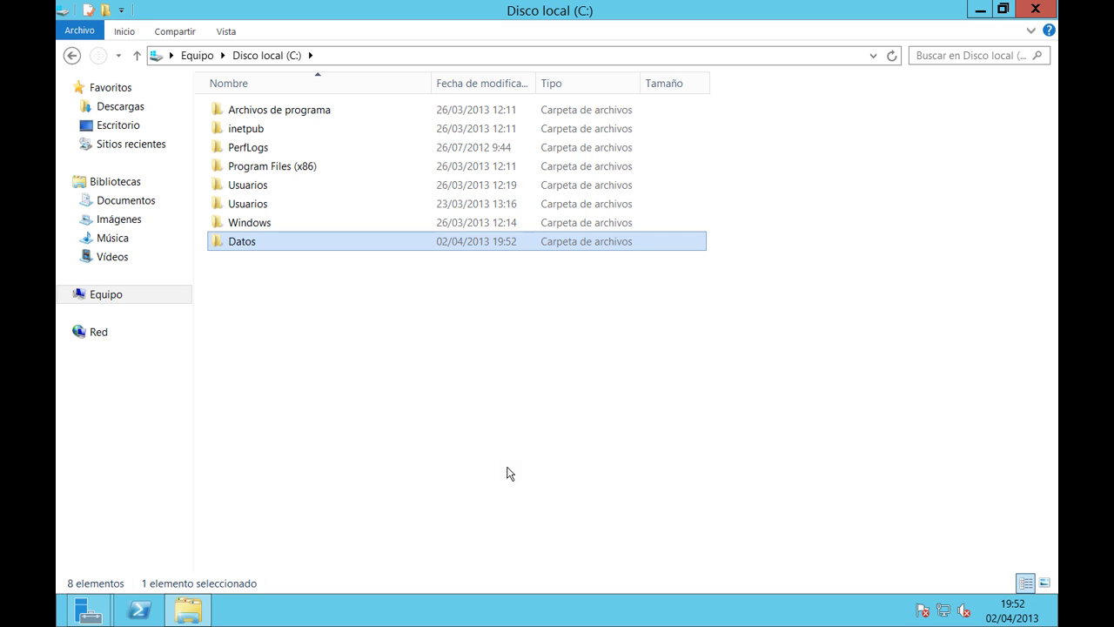
Select the C:\datos folder as the mount point in the New Volume Wizard.
click(188, 609)
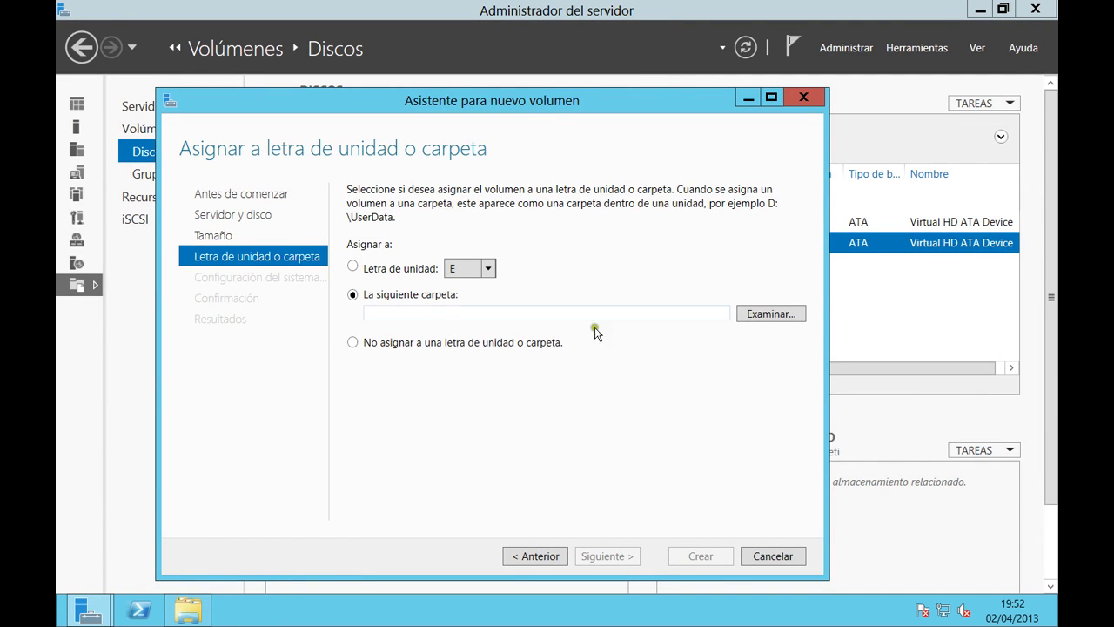
click(792, 317)
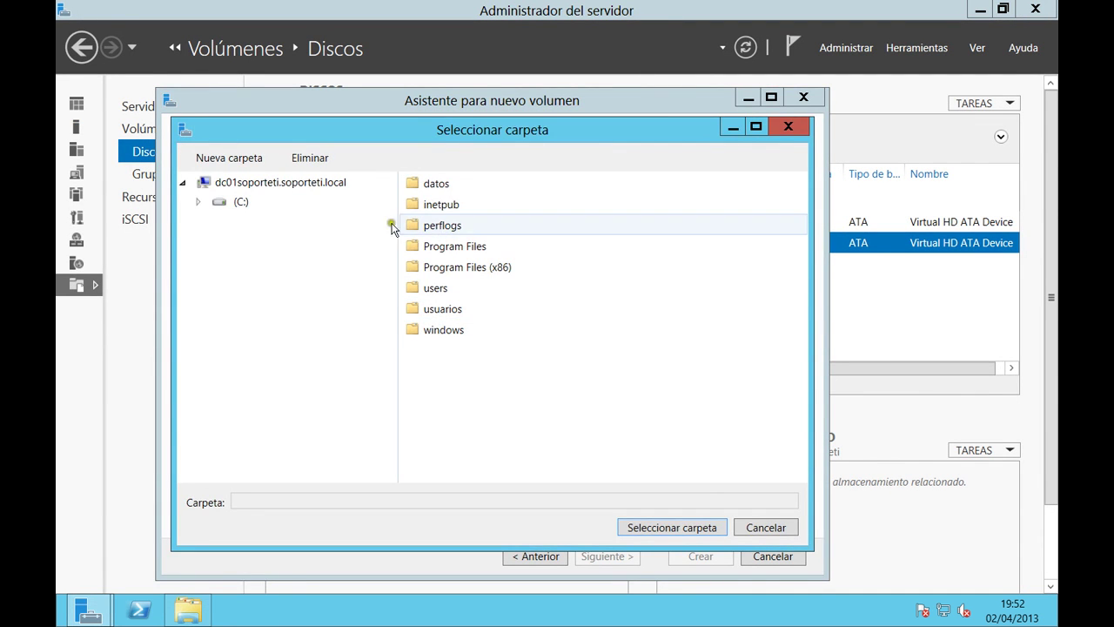
click(439, 185)
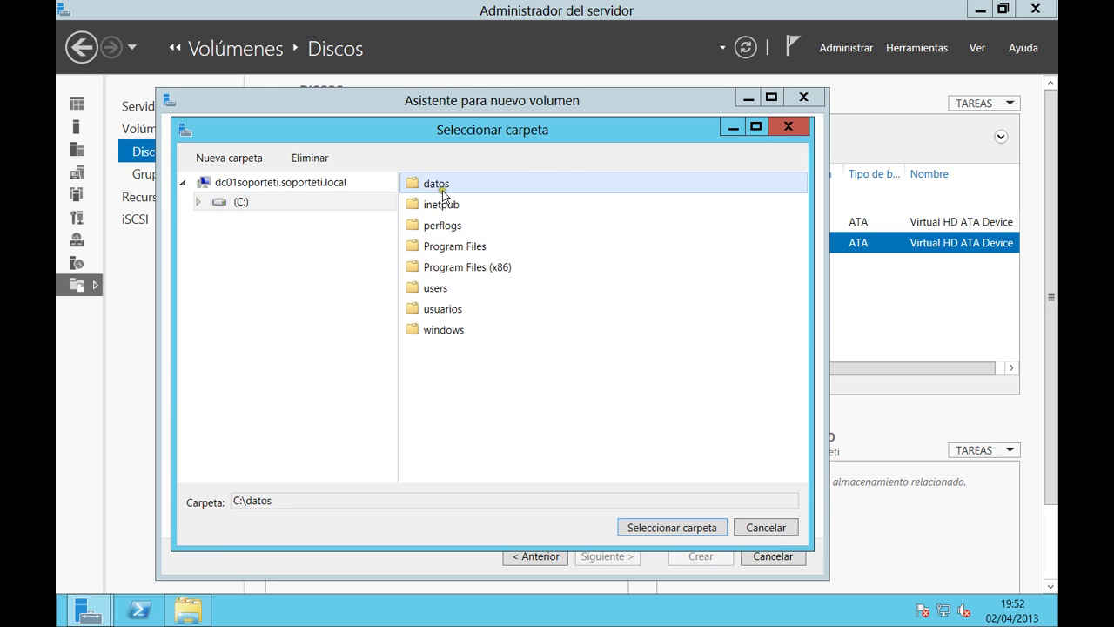
click(646, 528)
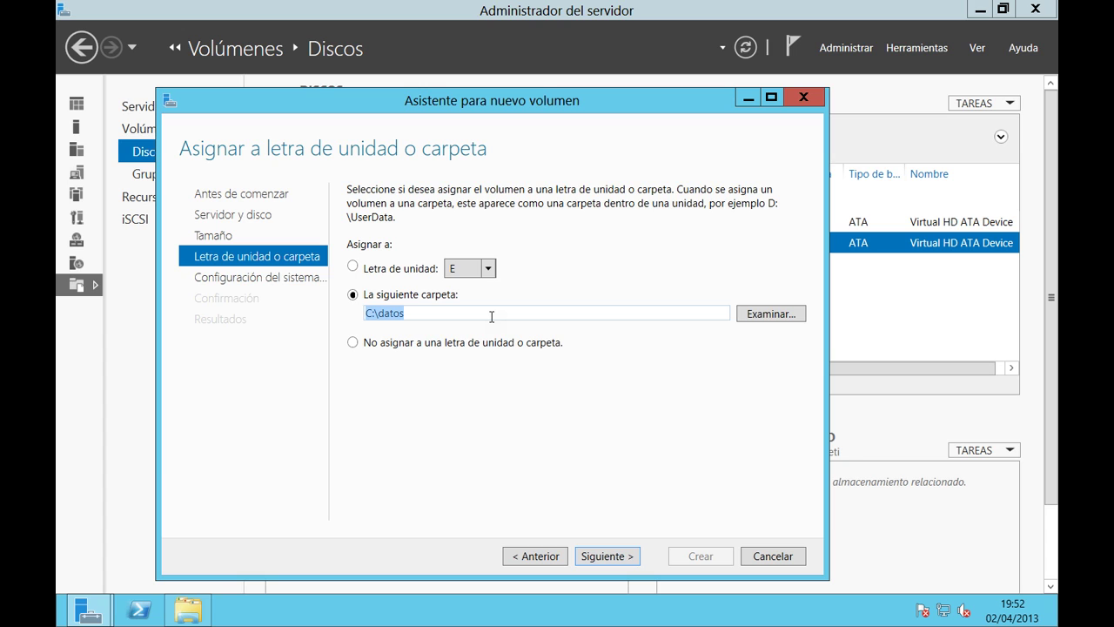
Switch to assigning drive letter E instead and advance to the file system settings.
click(412, 347)
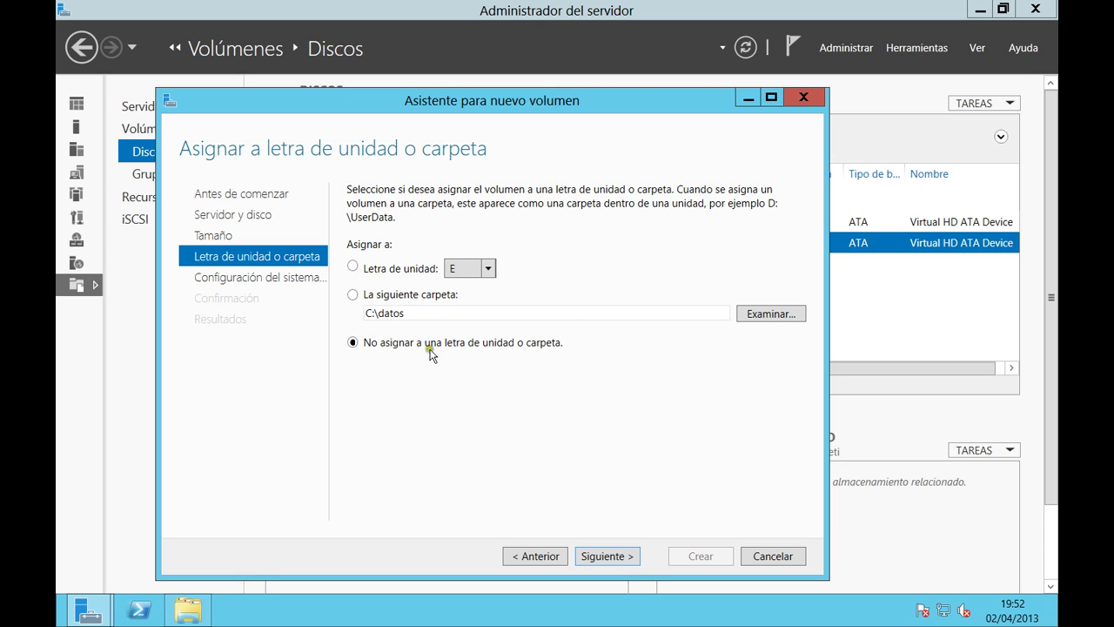
click(353, 269)
click(605, 557)
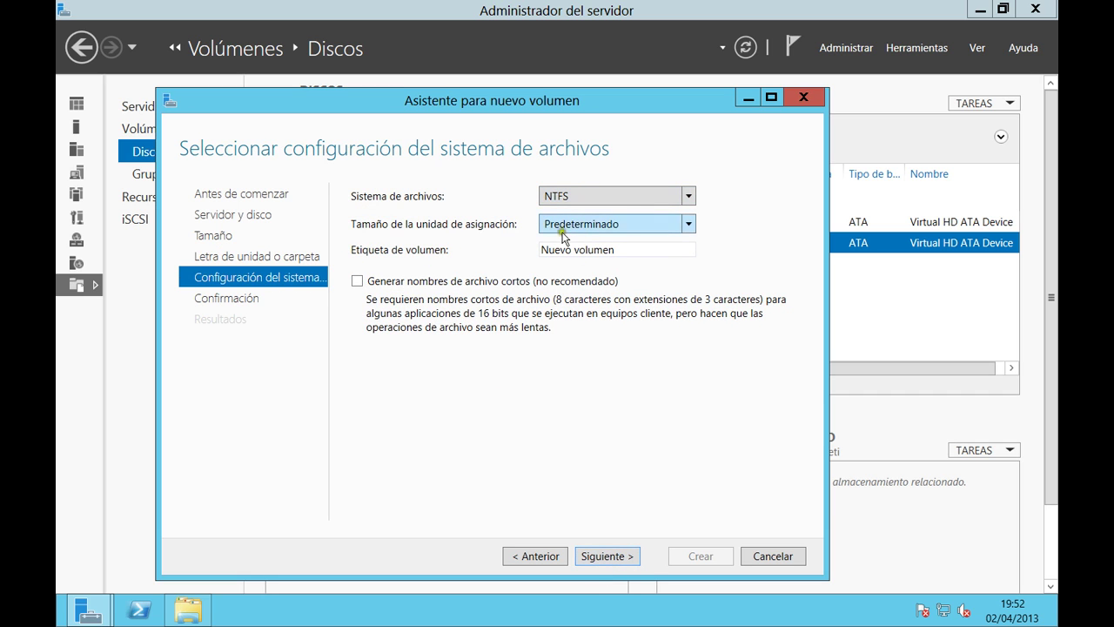
Replace the volume label 'Nuevo volumen' with 'Datos'.
click(643, 251)
text(Datos)
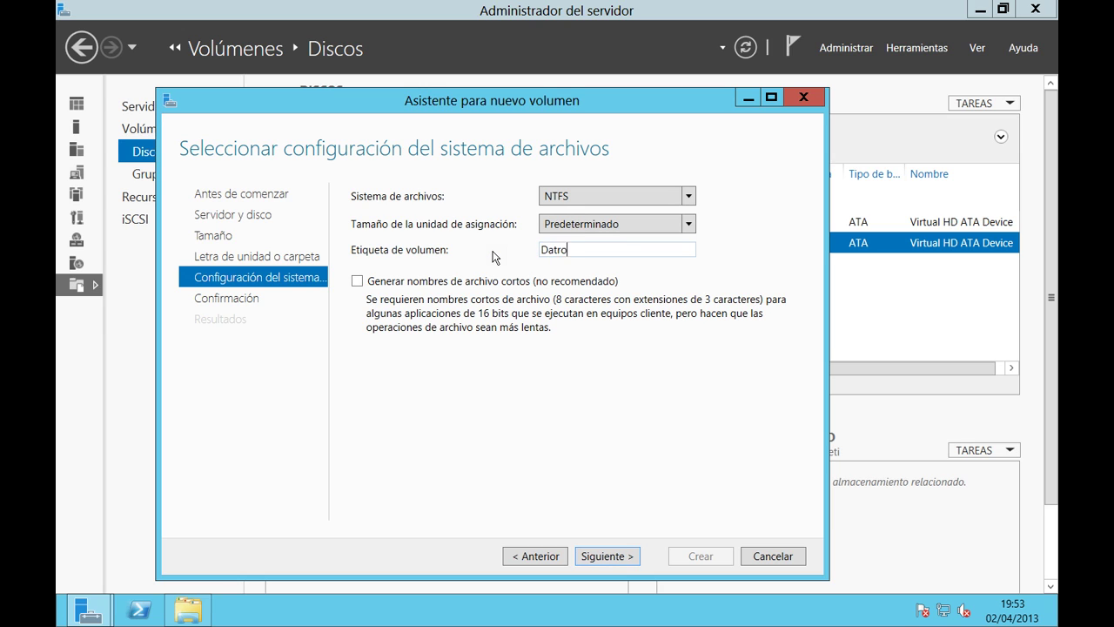
key(BackSpace)
key(BackSpace)
text(ros)
key(super+r)
text(no)
key(BackSpace)
key(BackSpace)
text(notepad)
key(Return)
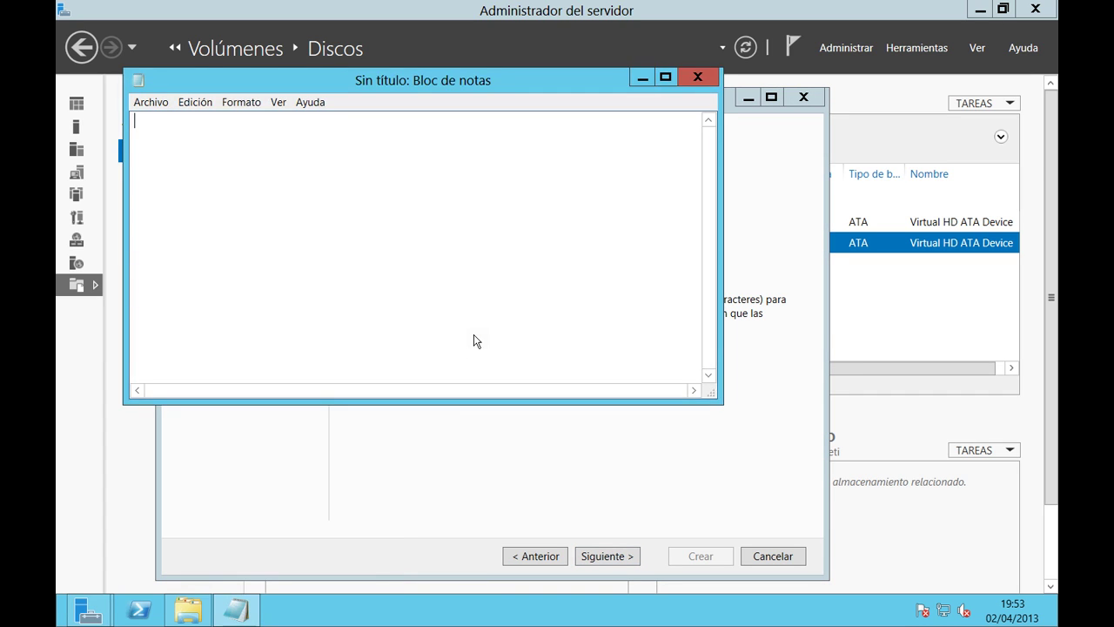
text(autoexec . bat)
click(696, 78)
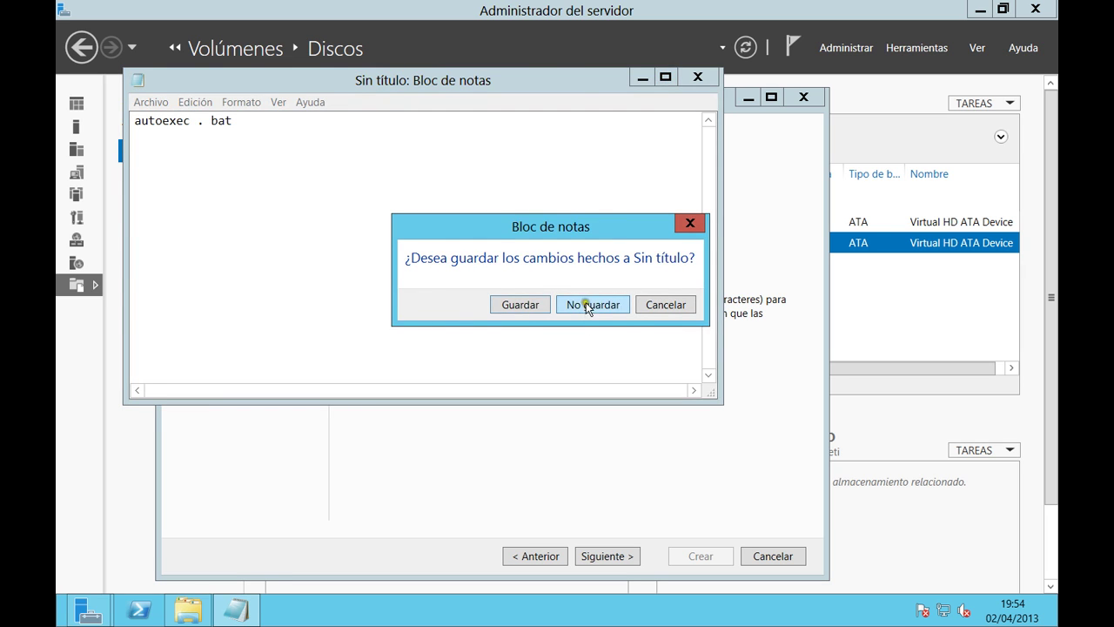
click(585, 305)
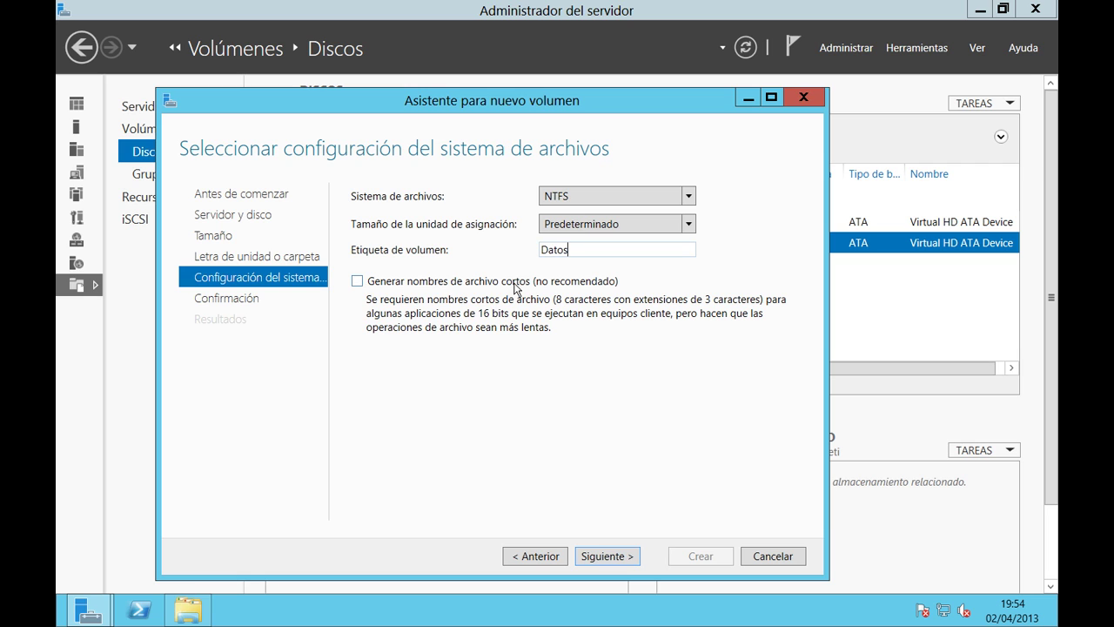
Confirm the summary, create the 9.97 GB NTFS volume E: 'Datos', and close the wizard.
click(606, 555)
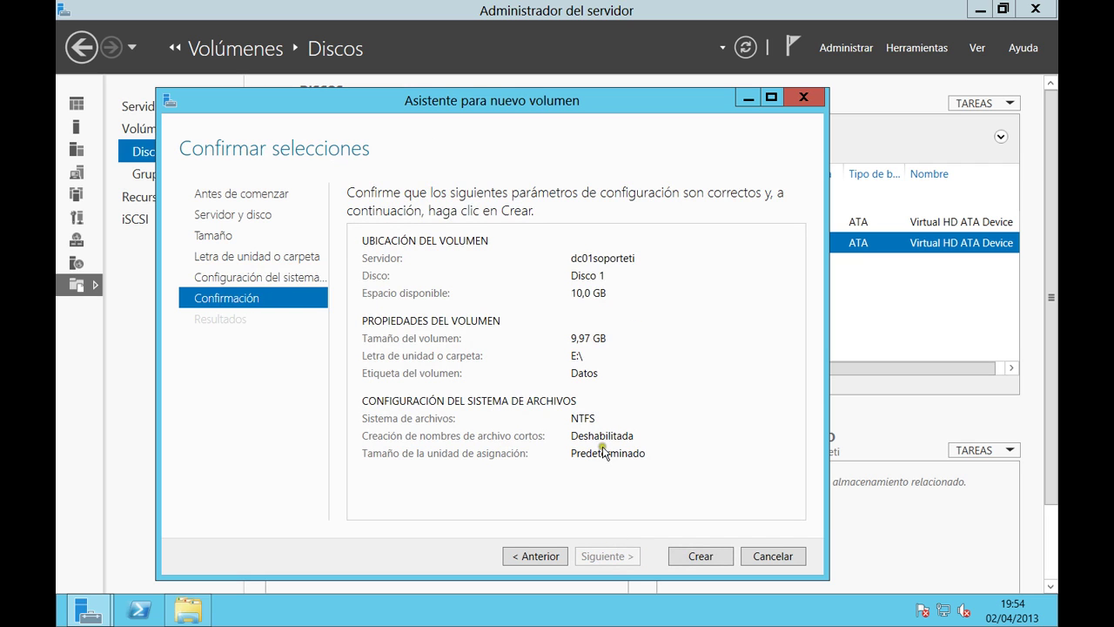
click(604, 416)
drag(529, 99, 547, 74)
click(557, 309)
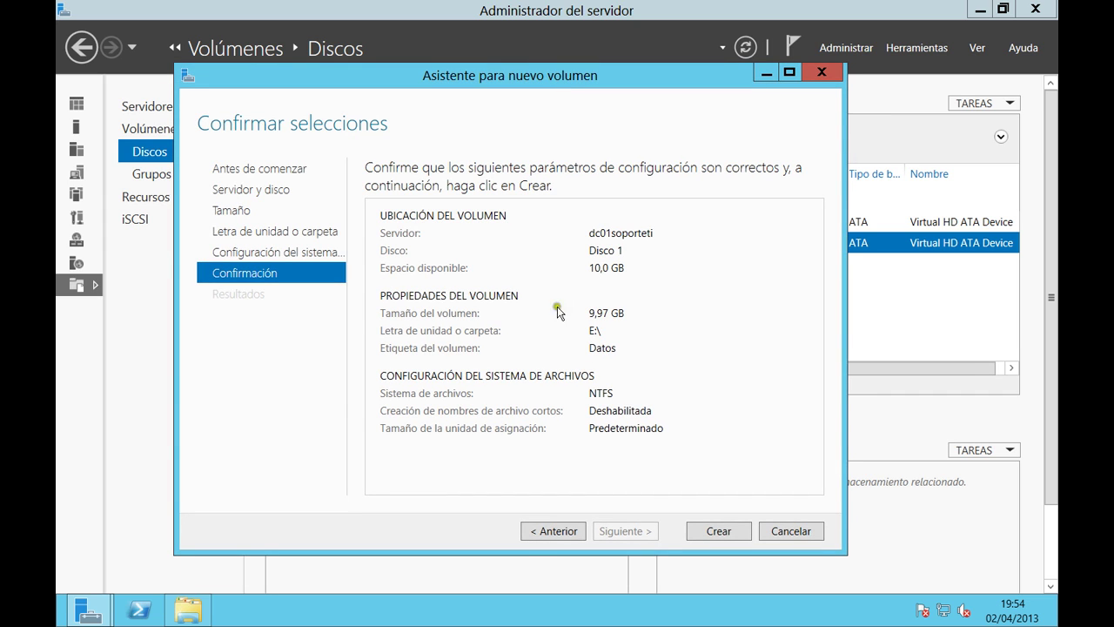
click(721, 533)
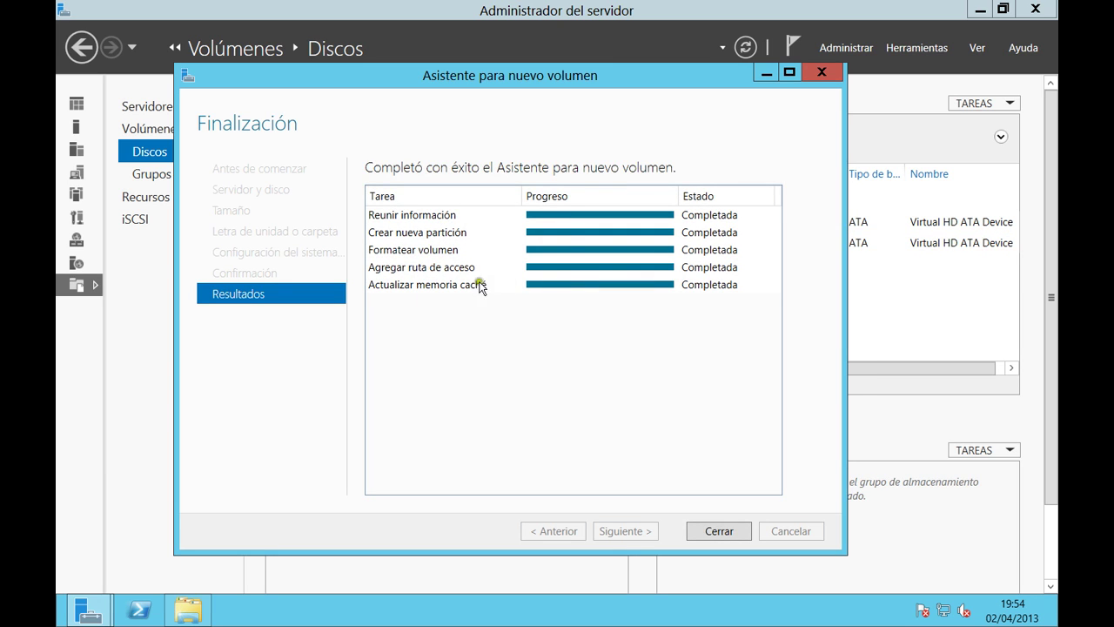
click(712, 531)
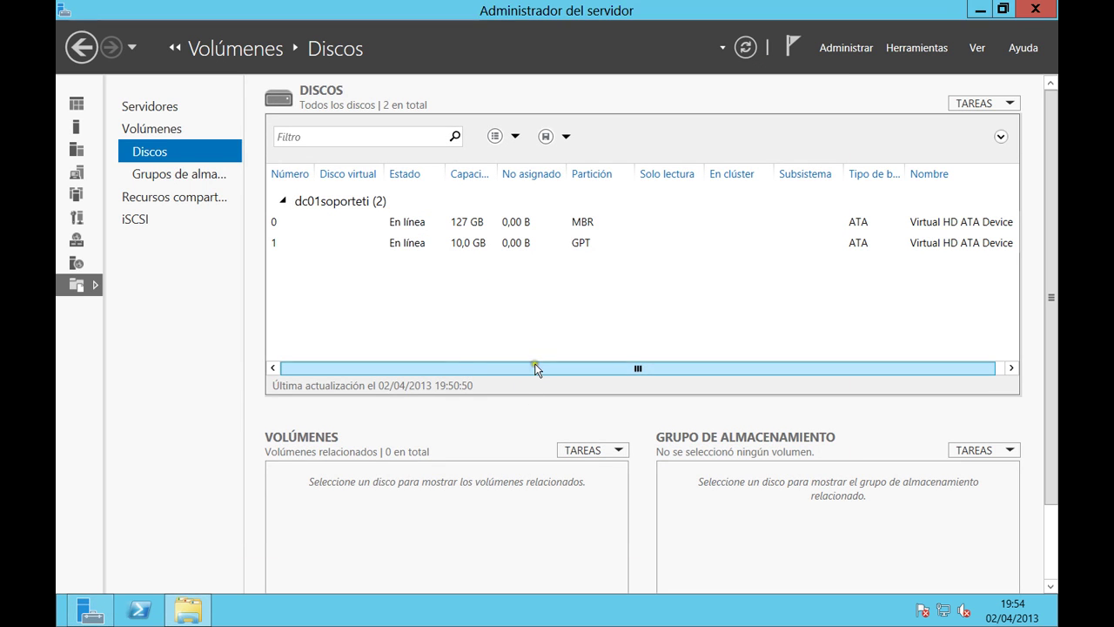
Open Datos (E:) from Equipo in Explorer to confirm it is empty, then close Explorer.
click(503, 245)
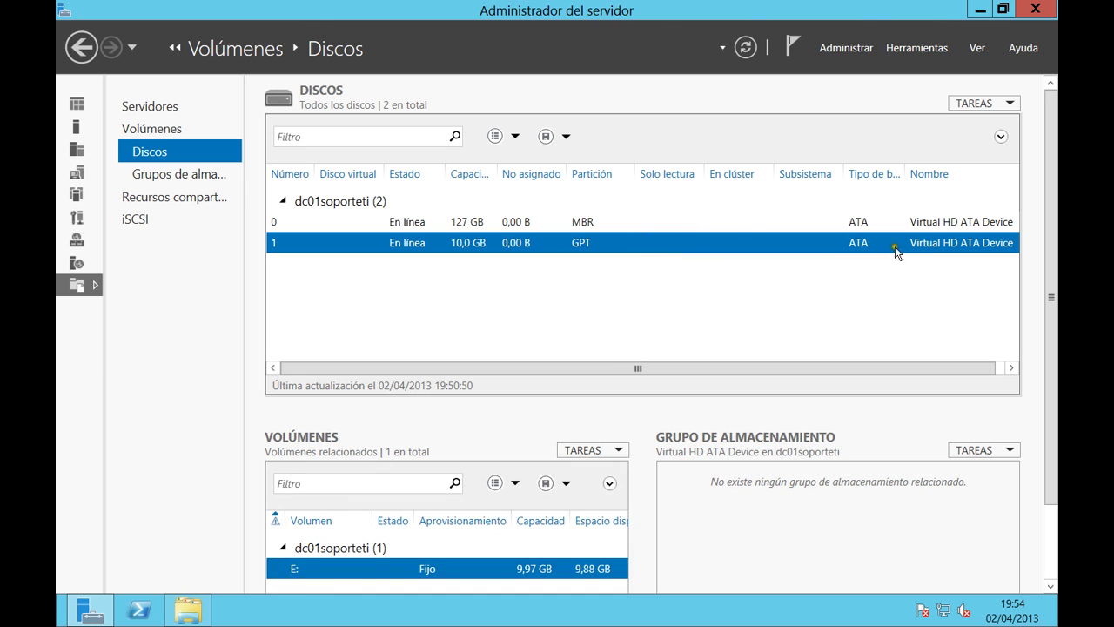
click(188, 609)
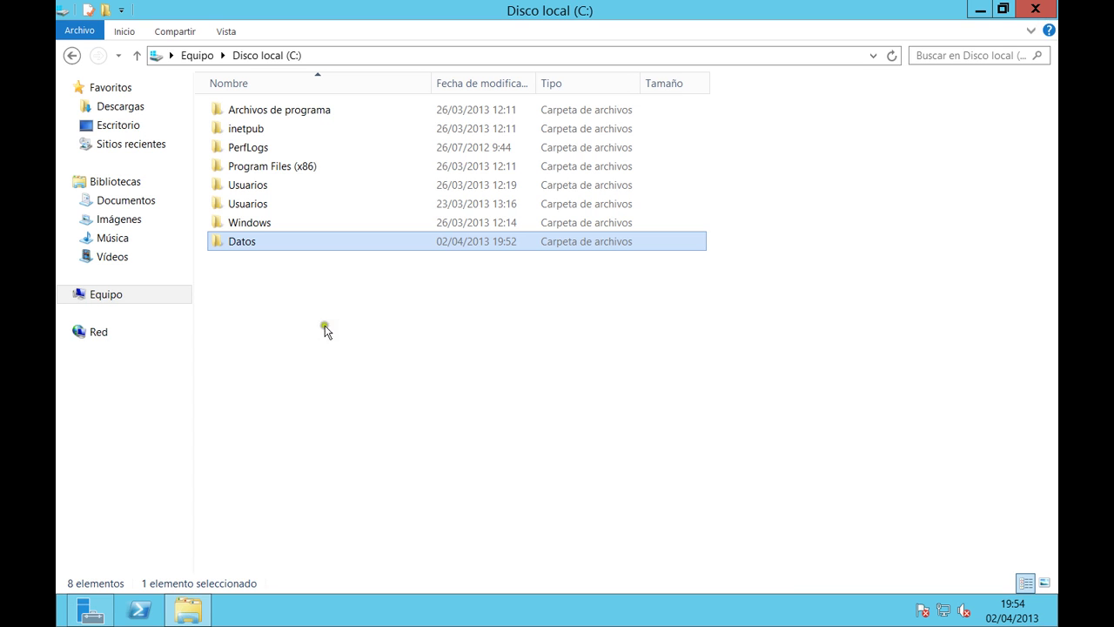
click(132, 298)
double_click(497, 118)
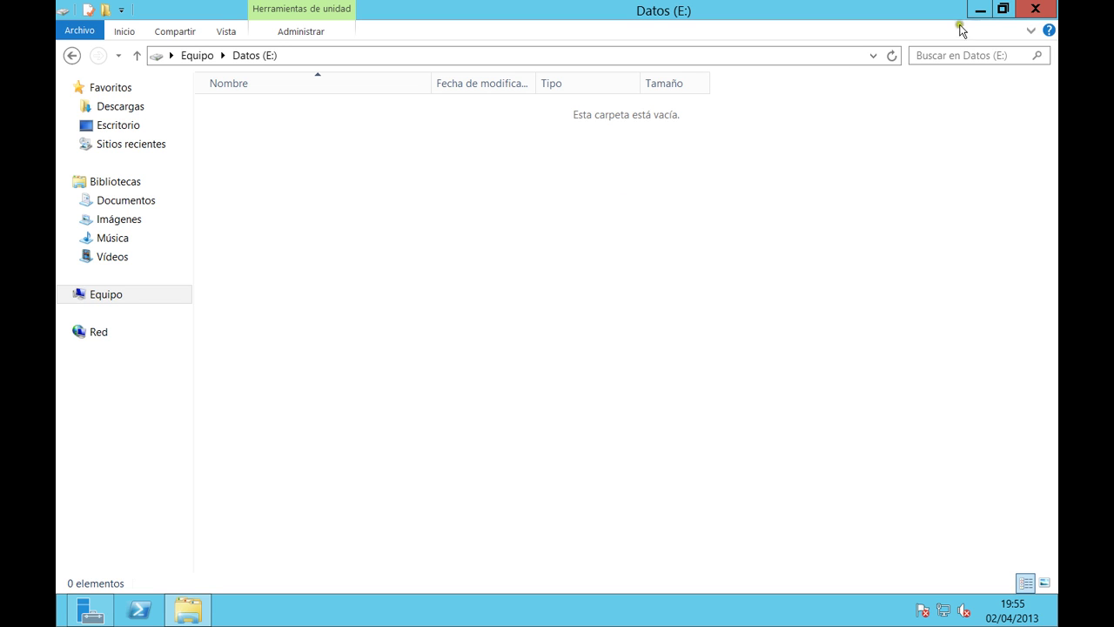
click(1034, 9)
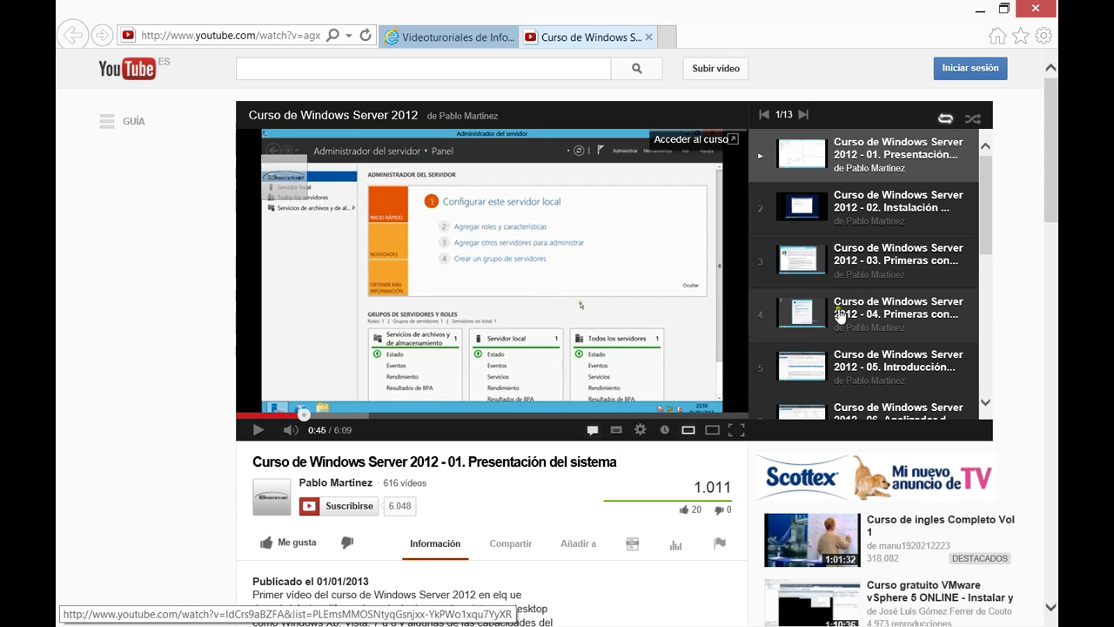
scroll(870, 279, down, 5)
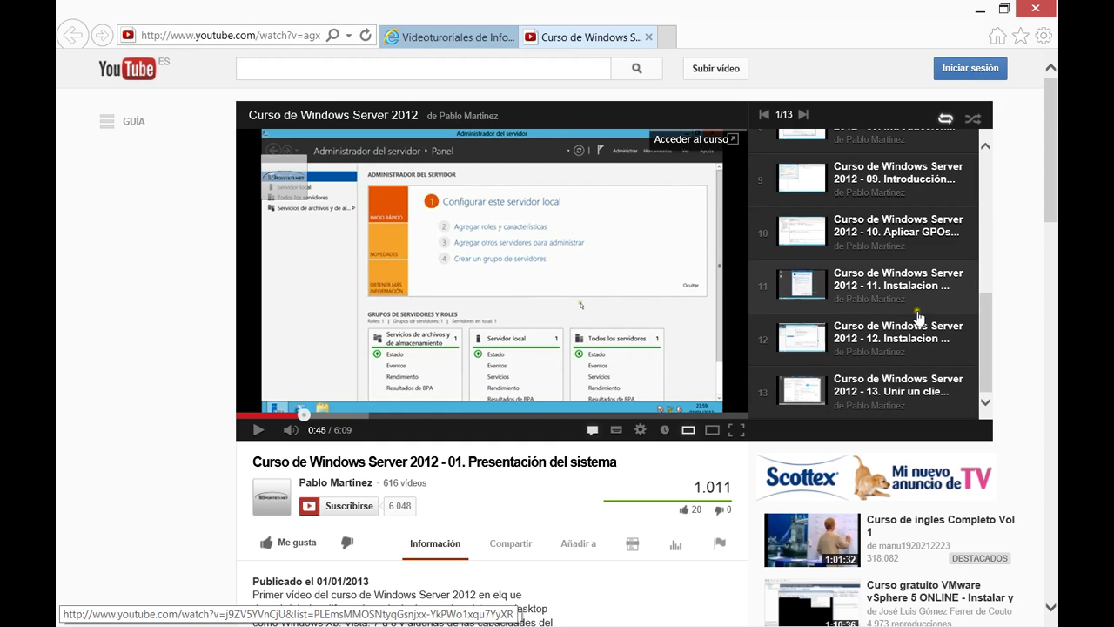
click(433, 39)
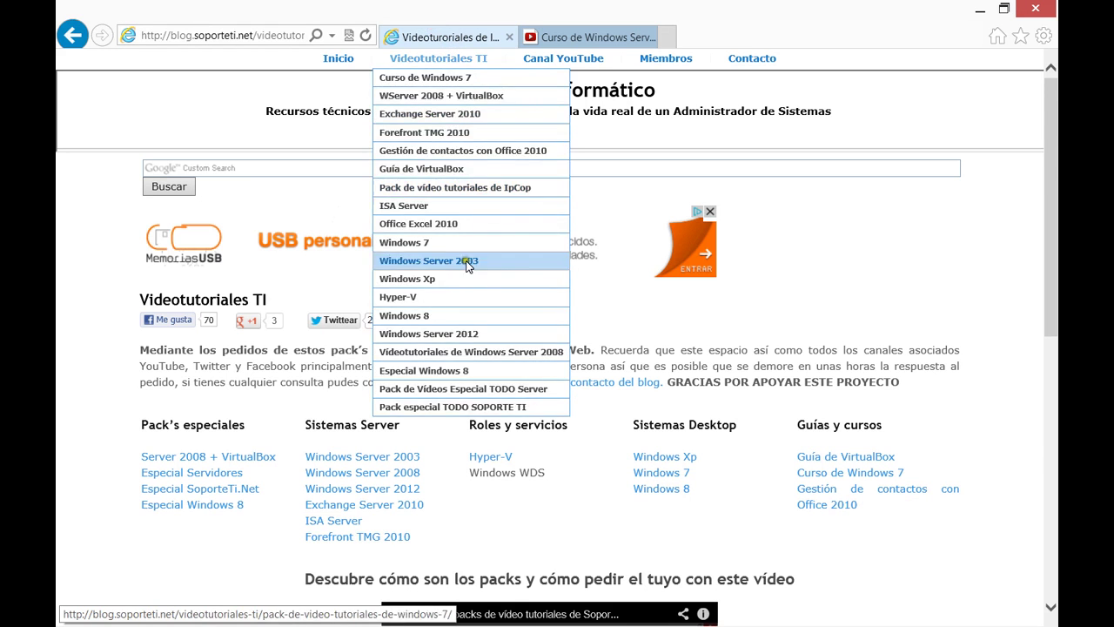
scroll(143, 413, down, 4)
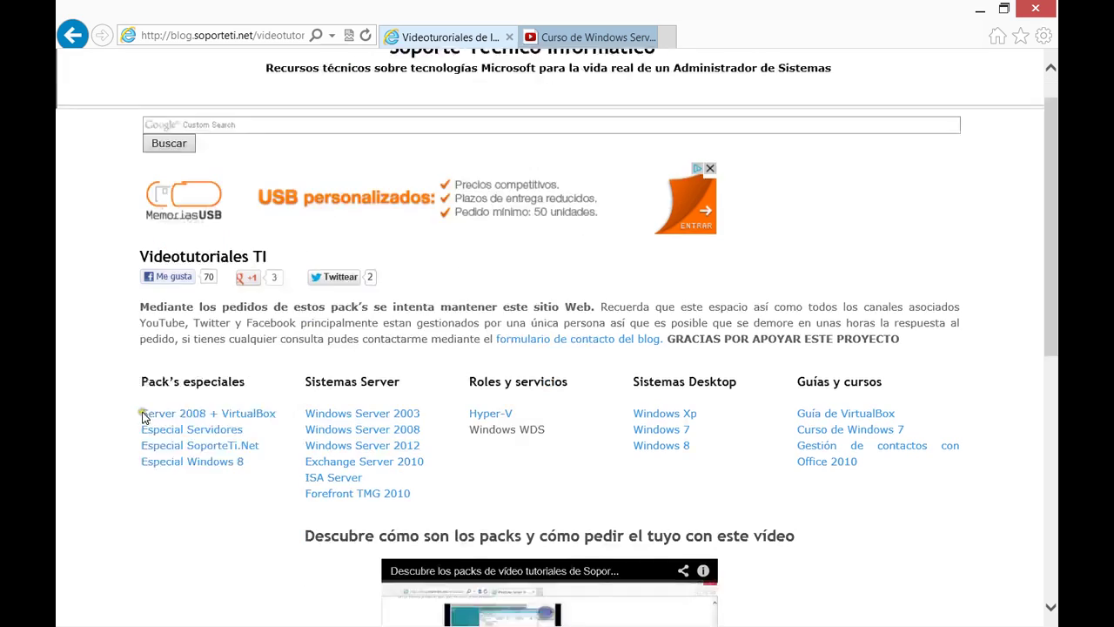
scroll(187, 411, down, 3)
scroll(269, 363, up, 6)
scroll(339, 252, down, 5)
scroll(359, 413, down, 2)
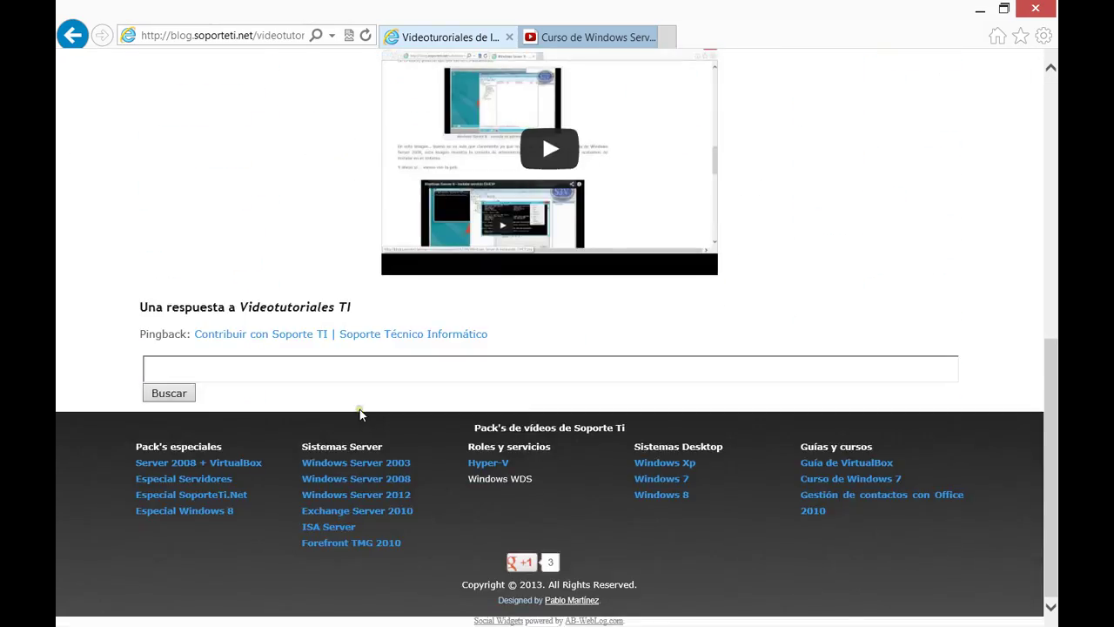
scroll(359, 413, up, 7)
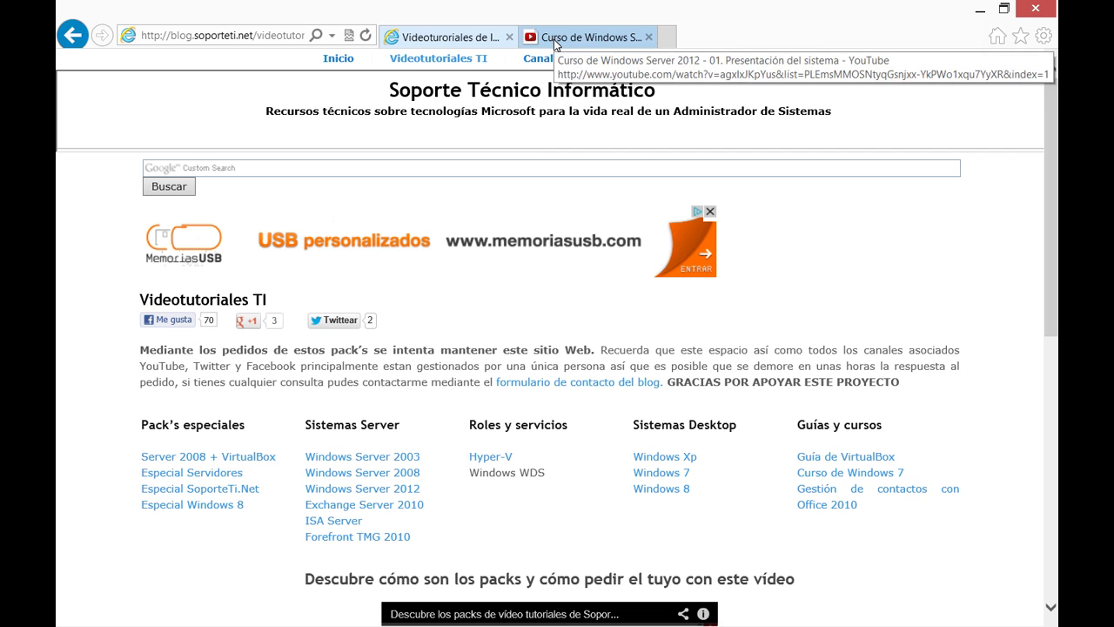
click(554, 40)
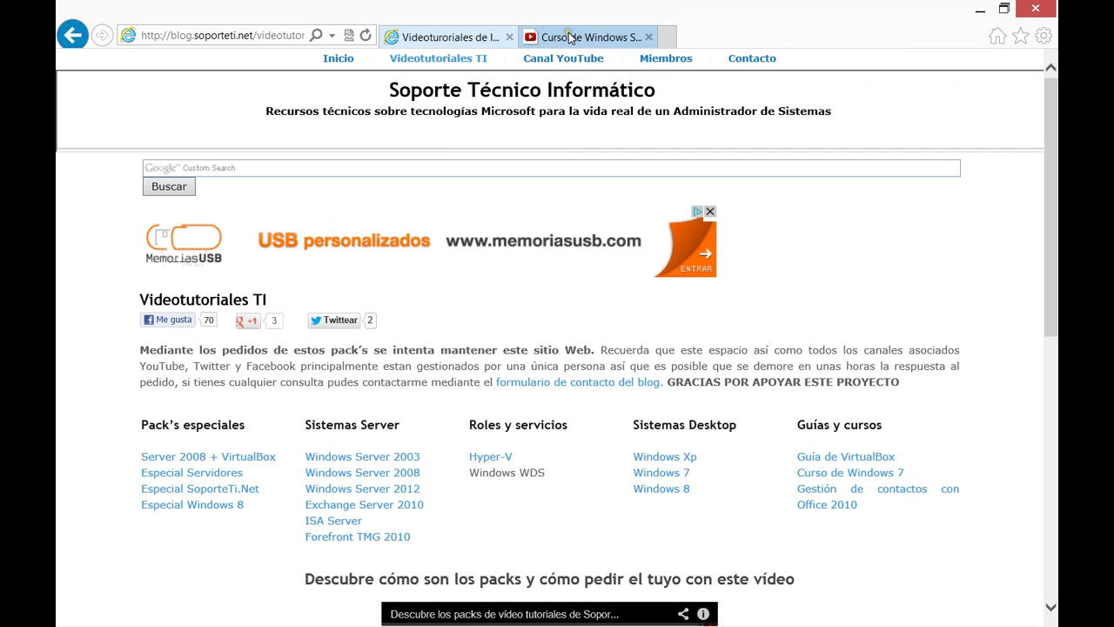